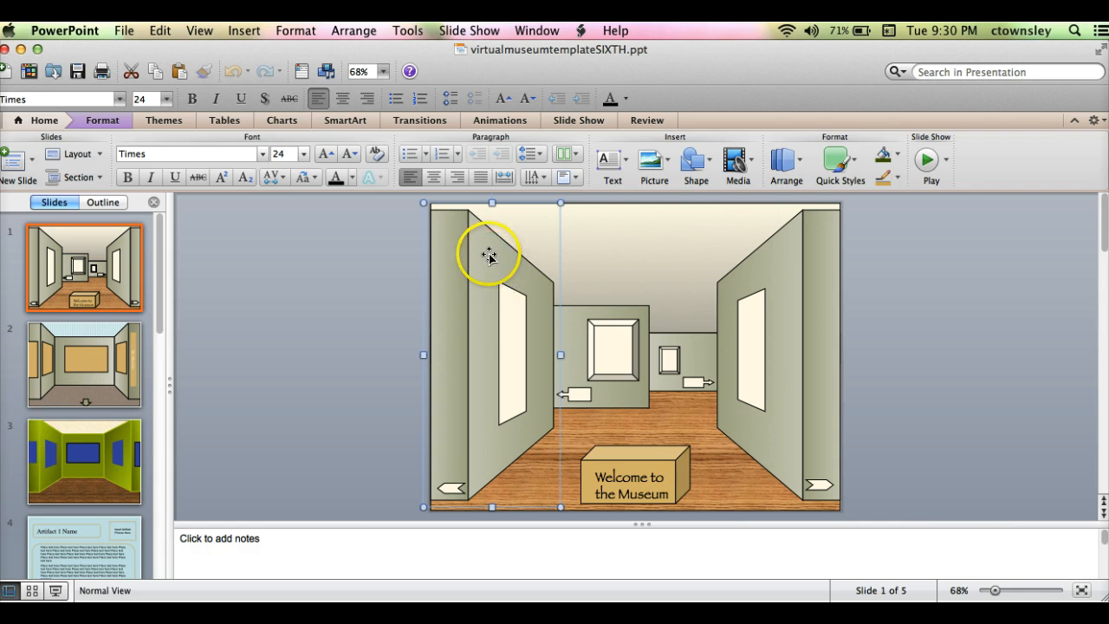
- Bring the ceiling shape on slide 1 to the front and send it to the back again
{"action": "left_click", "coordinate": [487, 260]}
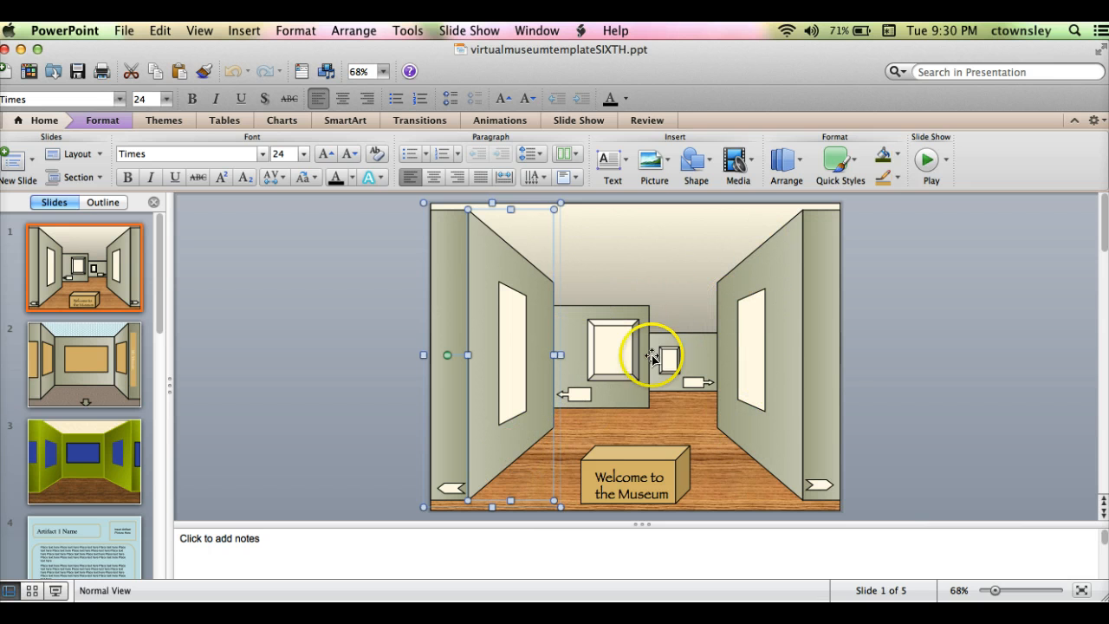
{"action": "left_click", "coordinate": [688, 421]}
{"action": "left_click", "coordinate": [682, 270]}
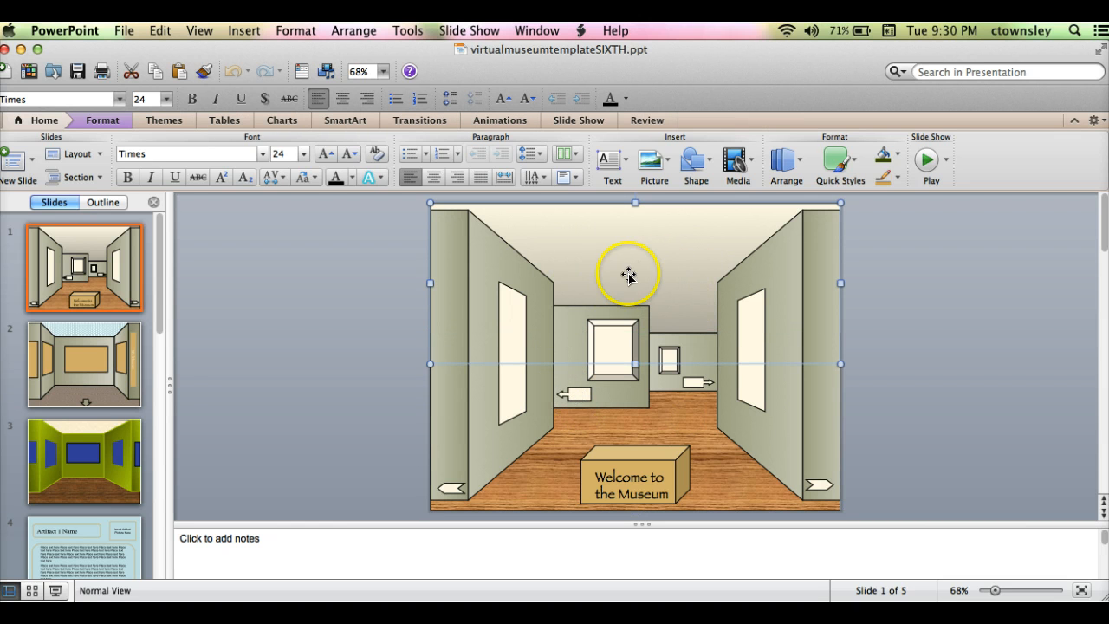
{"action": "left_click", "coordinate": [802, 163]}
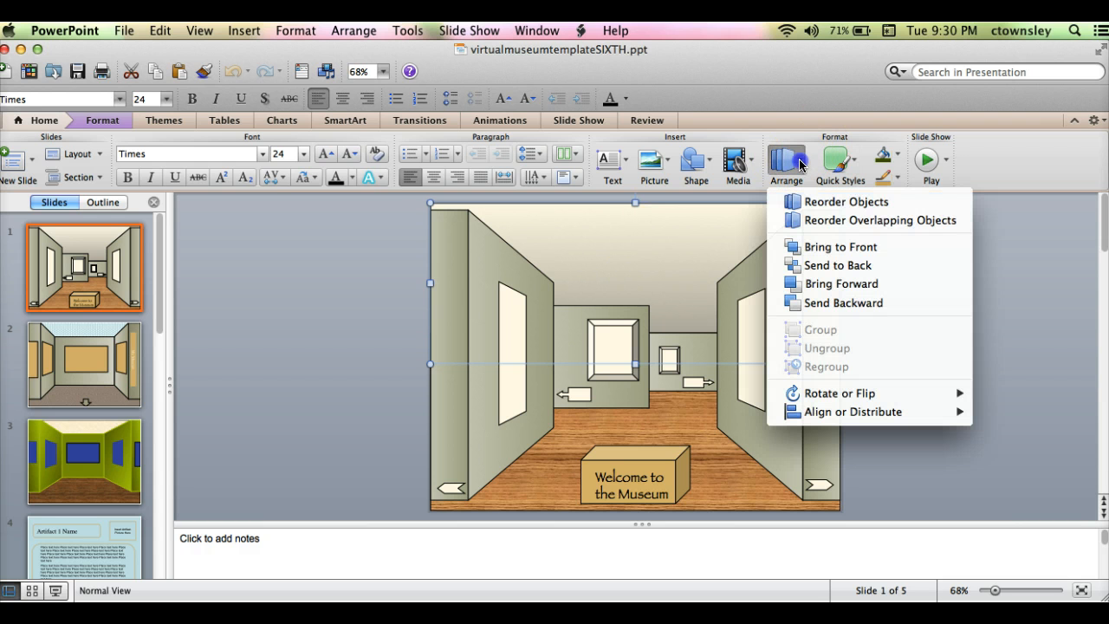
{"action": "left_click", "coordinate": [820, 250]}
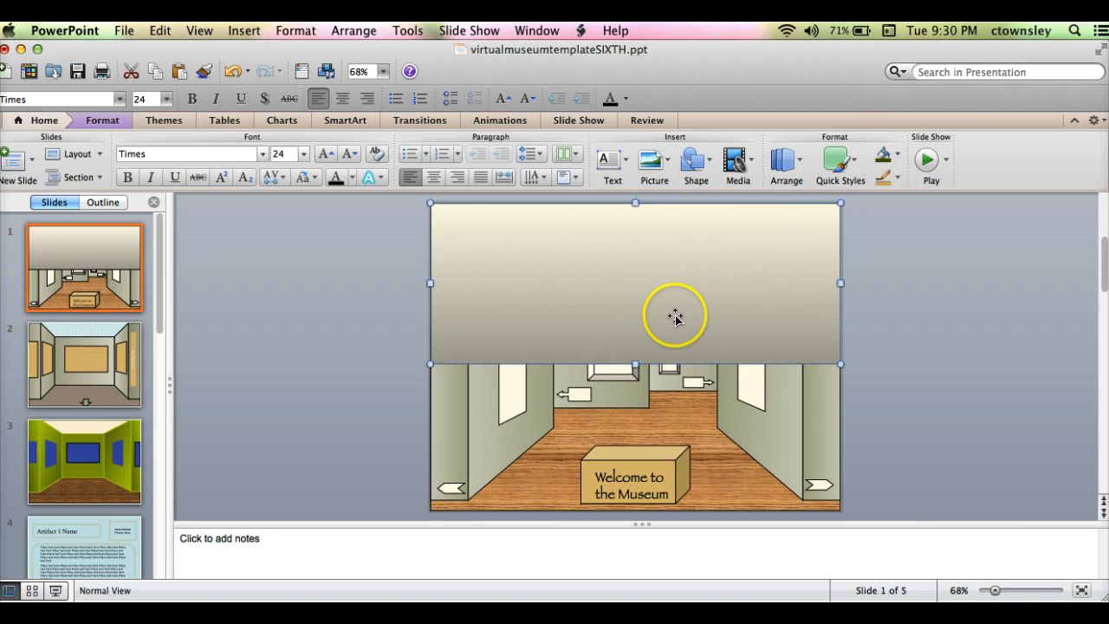
{"action": "left_click", "coordinate": [786, 161]}
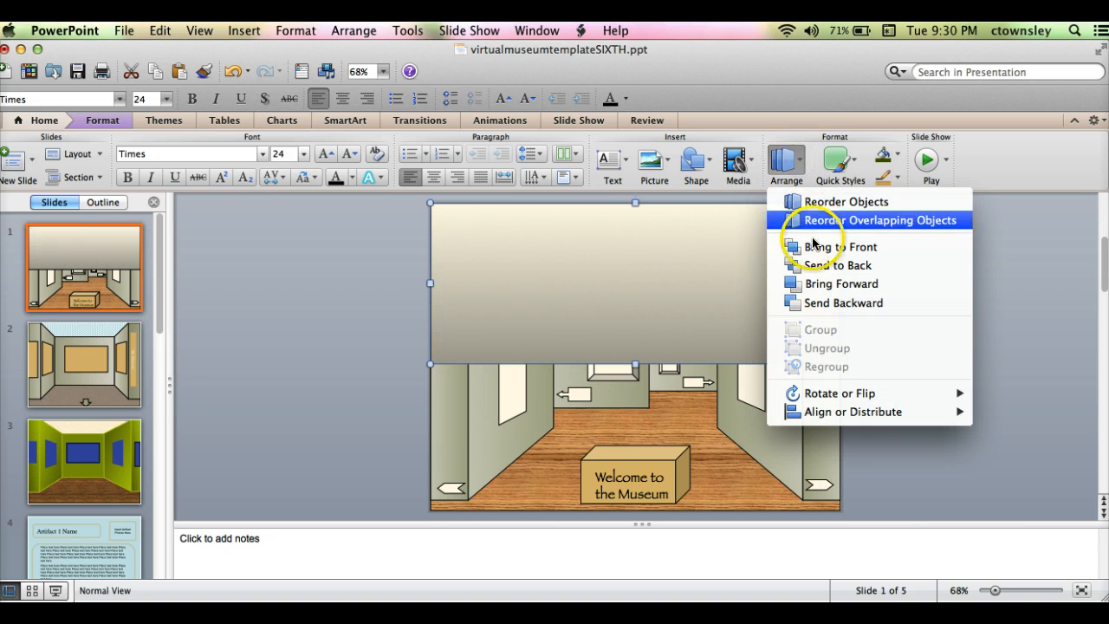
{"action": "left_click", "coordinate": [819, 264]}
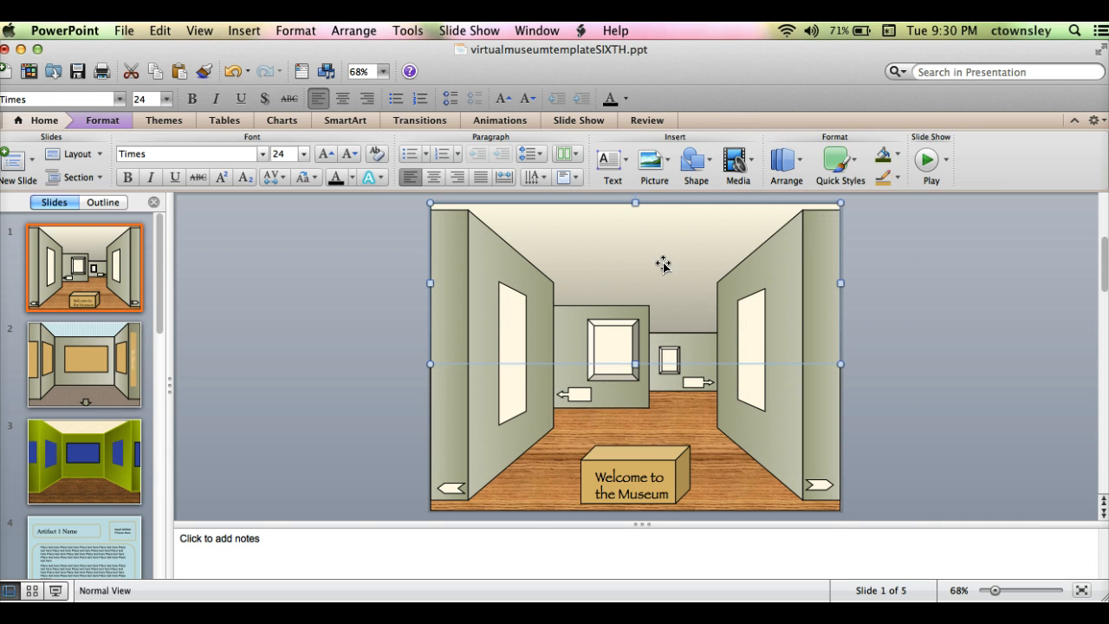
- Bring the wooden floor picture to the front of the slide and send it to the back again
{"action": "left_click", "coordinate": [580, 430]}
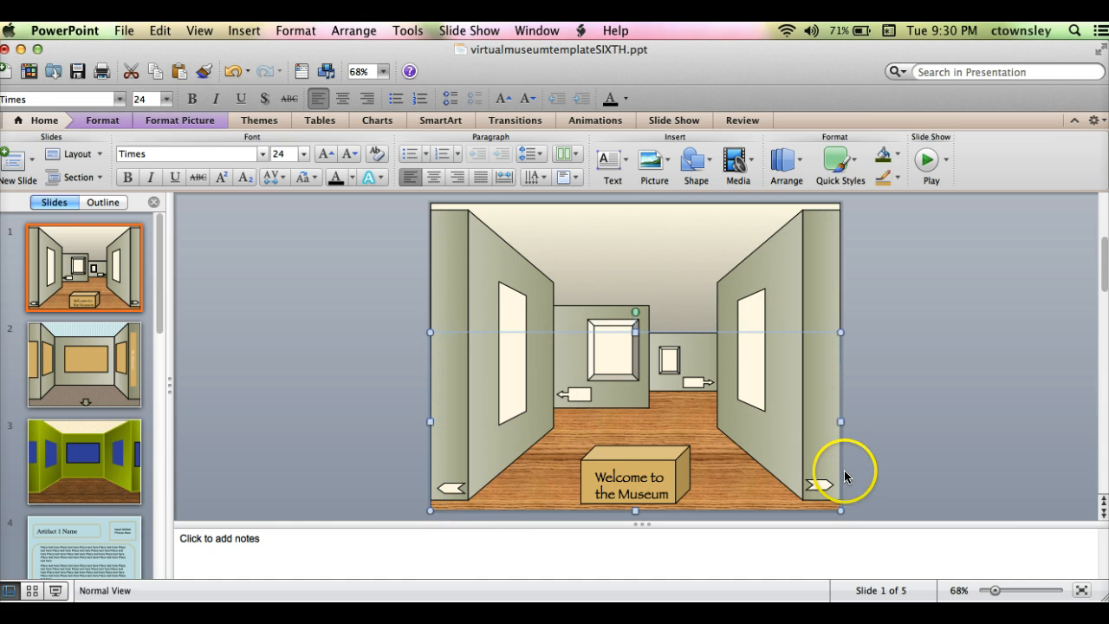
{"action": "left_click", "coordinate": [802, 168]}
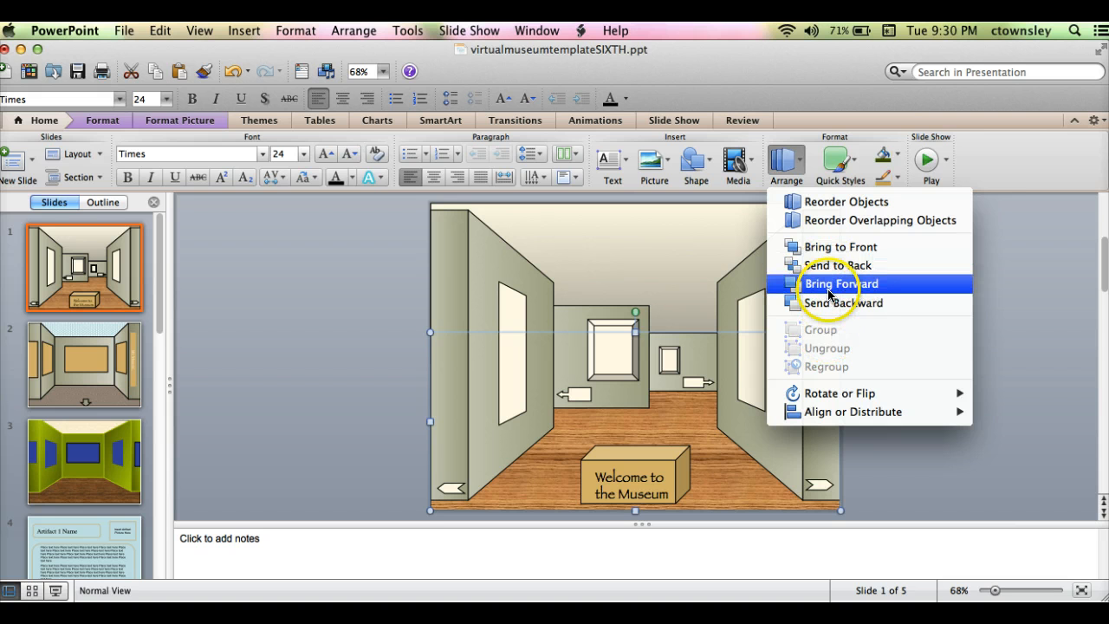
{"action": "left_click", "coordinate": [828, 248]}
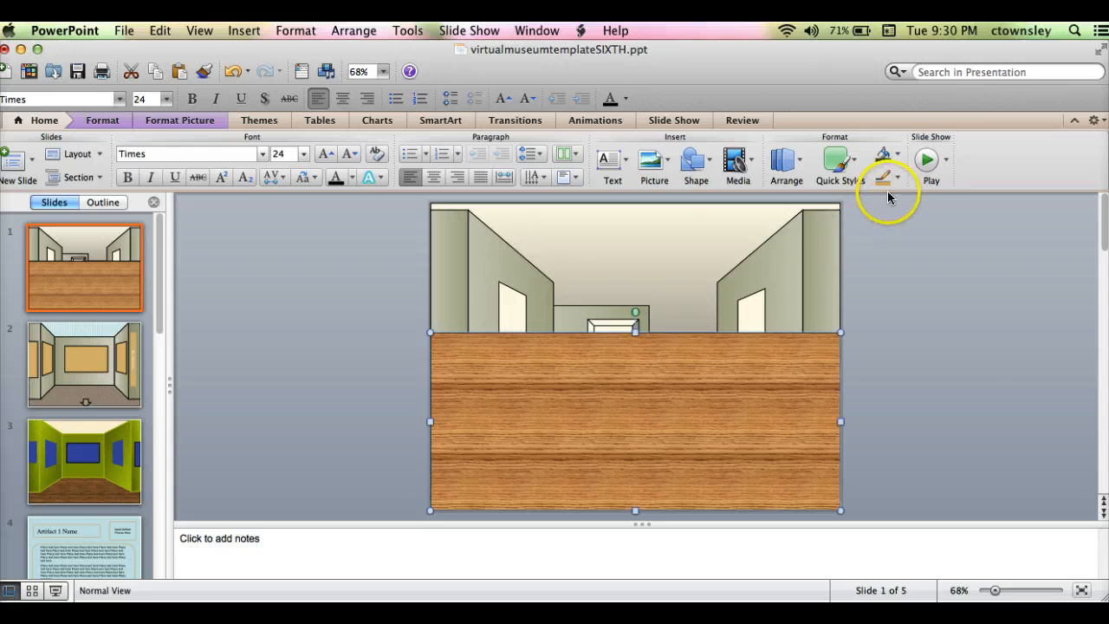
{"action": "left_click", "coordinate": [800, 165]}
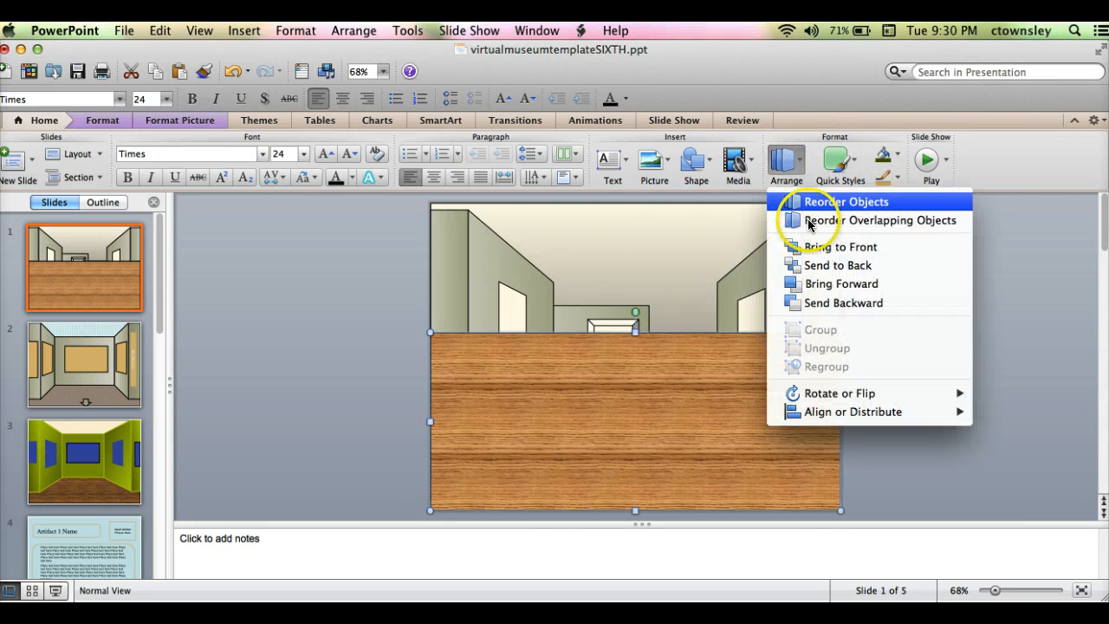
{"action": "left_click", "coordinate": [826, 266]}
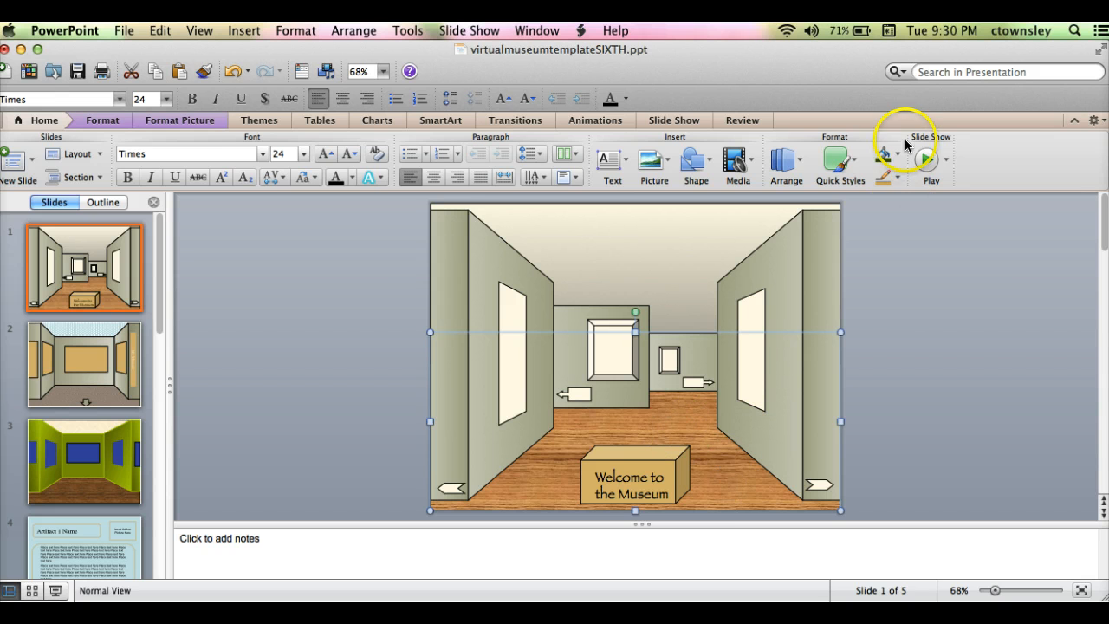
- Fill the museum floor with the Brown Marble texture
{"action": "left_click", "coordinate": [897, 159]}
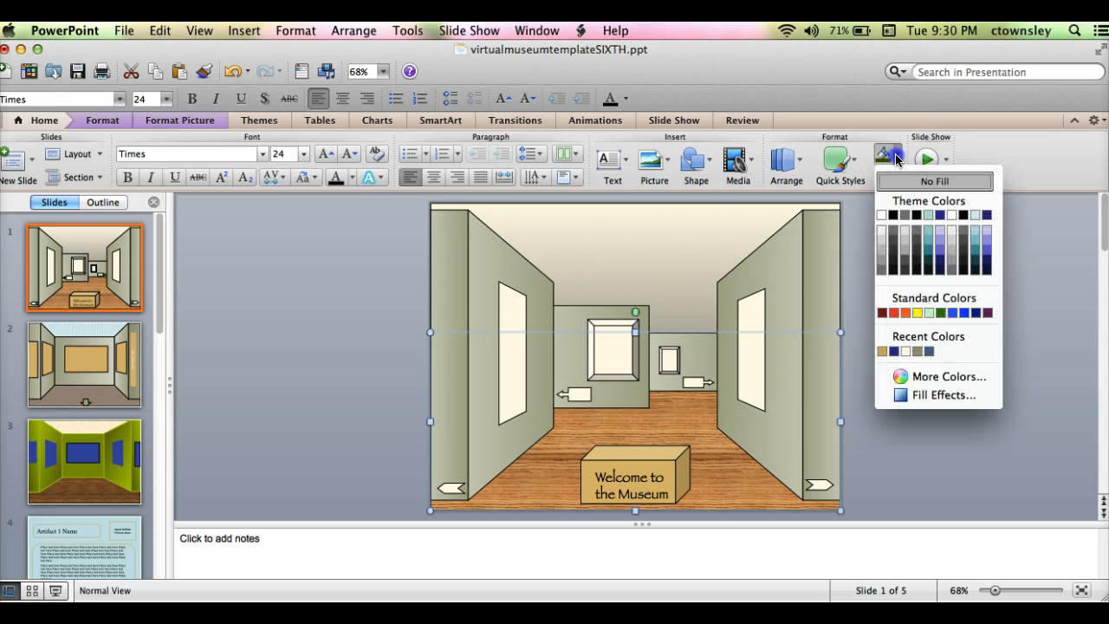
{"action": "left_click", "coordinate": [934, 394]}
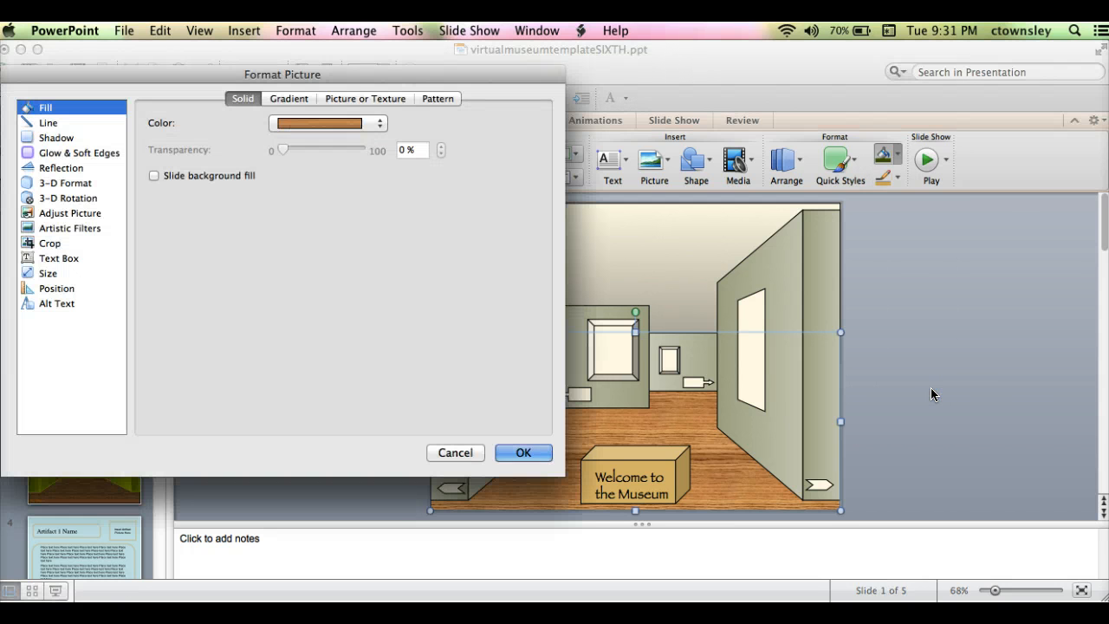
{"action": "left_click", "coordinate": [287, 101]}
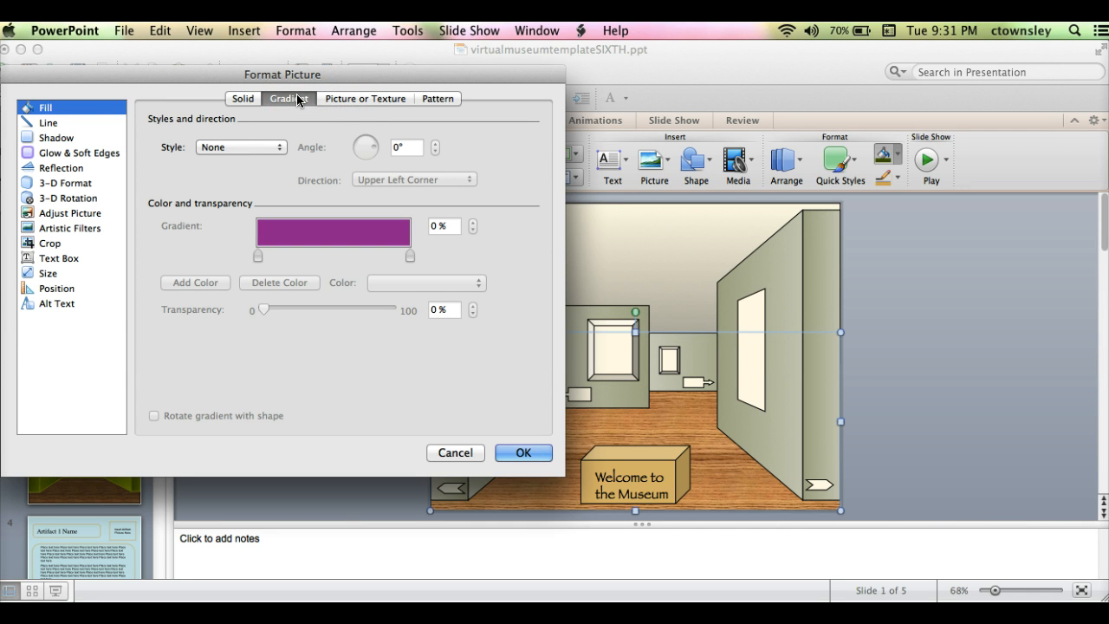
{"action": "left_click", "coordinate": [354, 98]}
{"action": "left_click", "coordinate": [350, 100]}
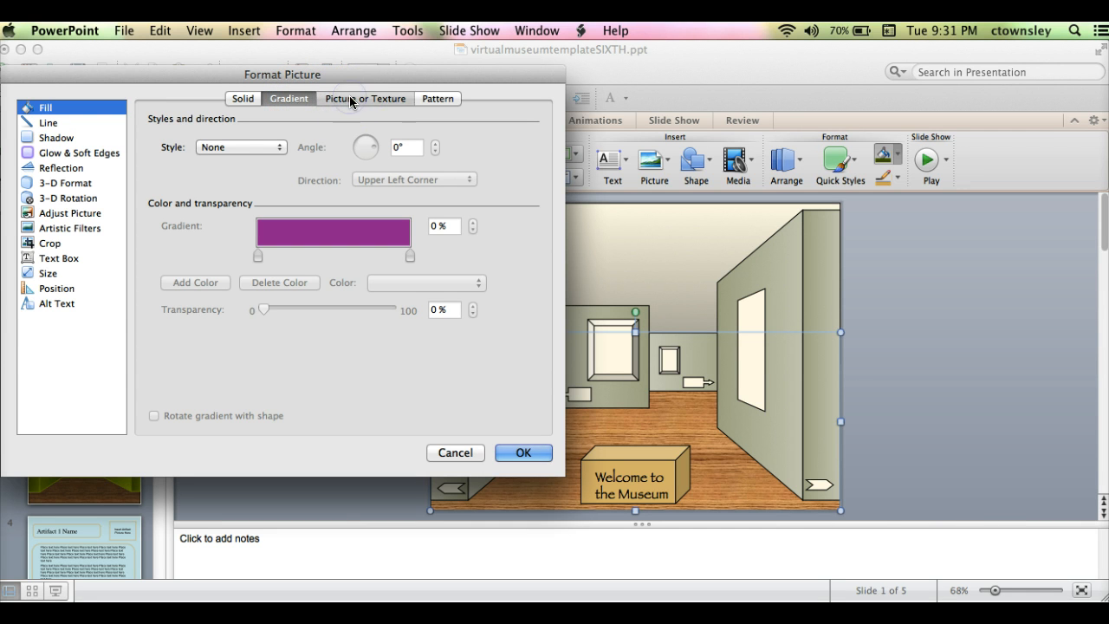
{"action": "left_click", "coordinate": [351, 99]}
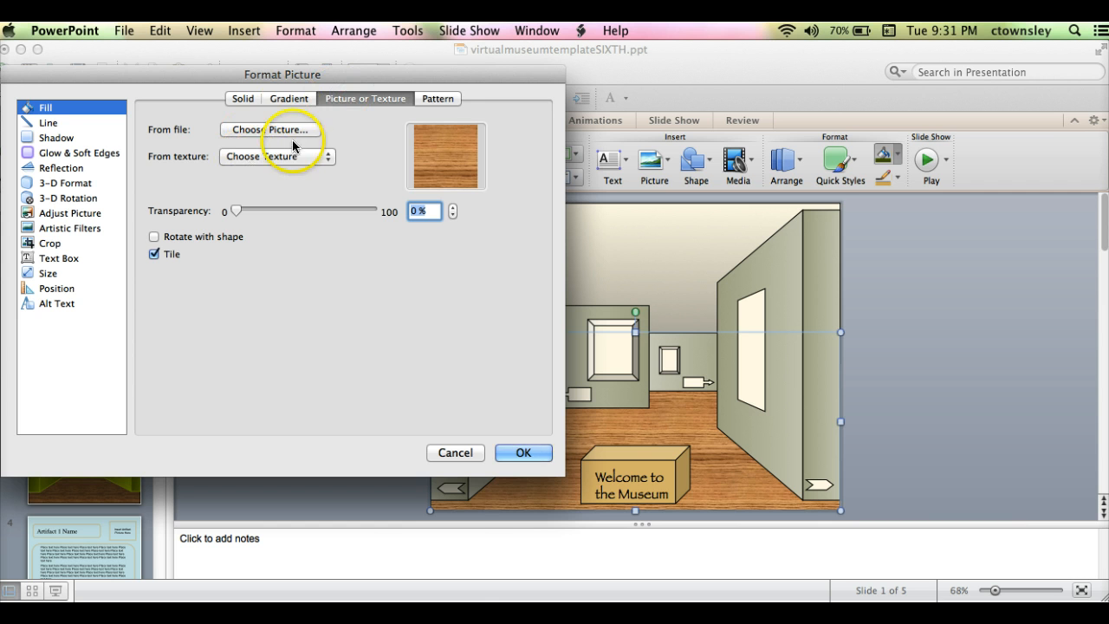
{"action": "left_click", "coordinate": [330, 157]}
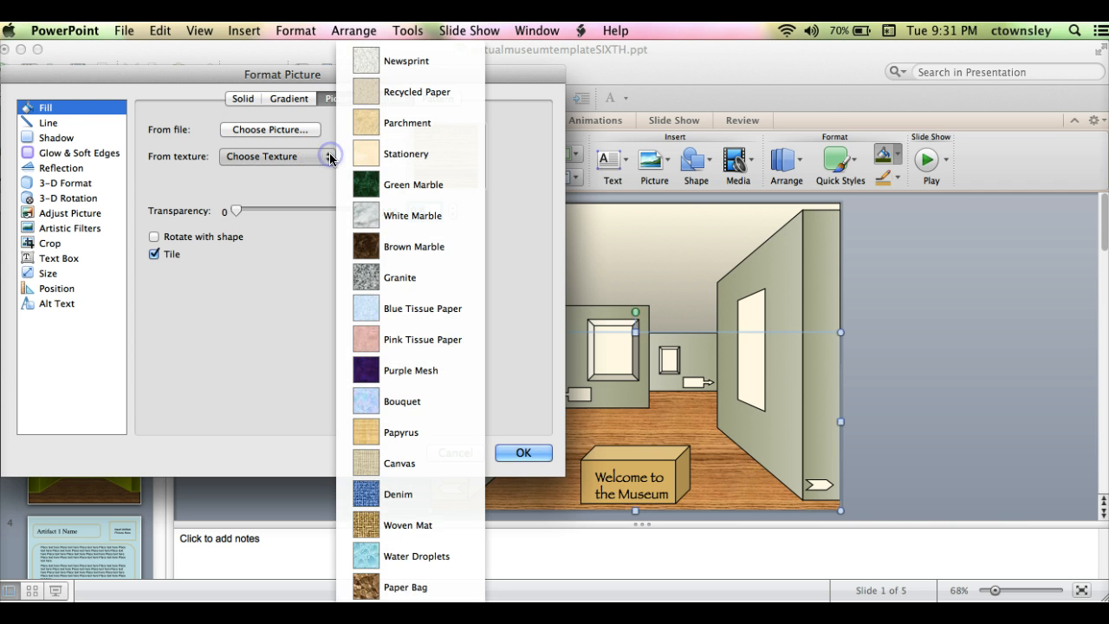
{"action": "left_click", "coordinate": [371, 248]}
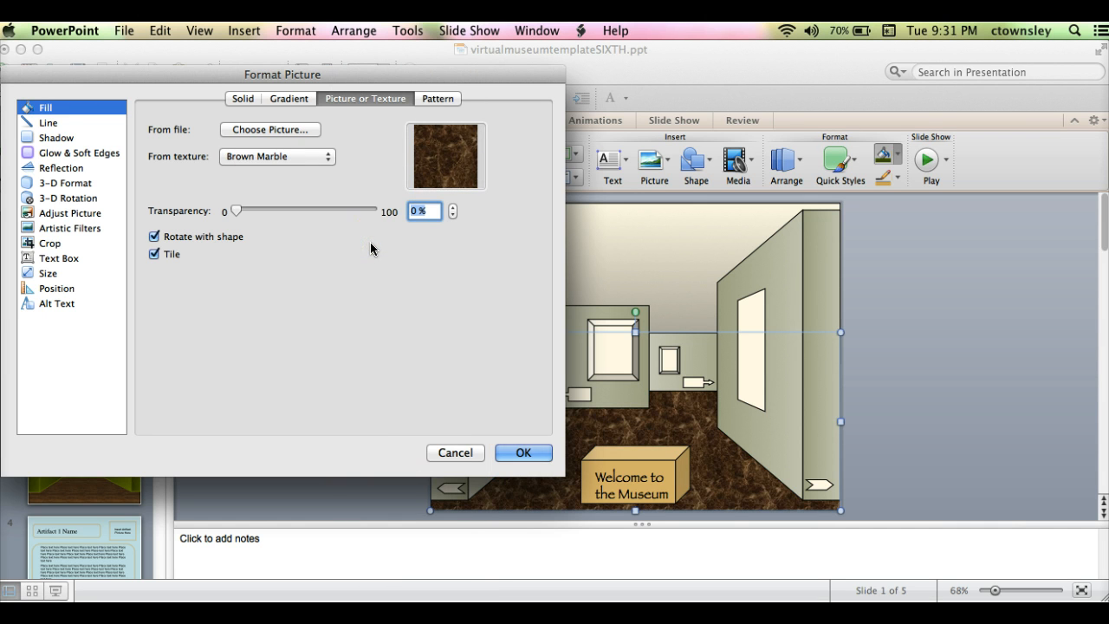
{"action": "left_click", "coordinate": [524, 452]}
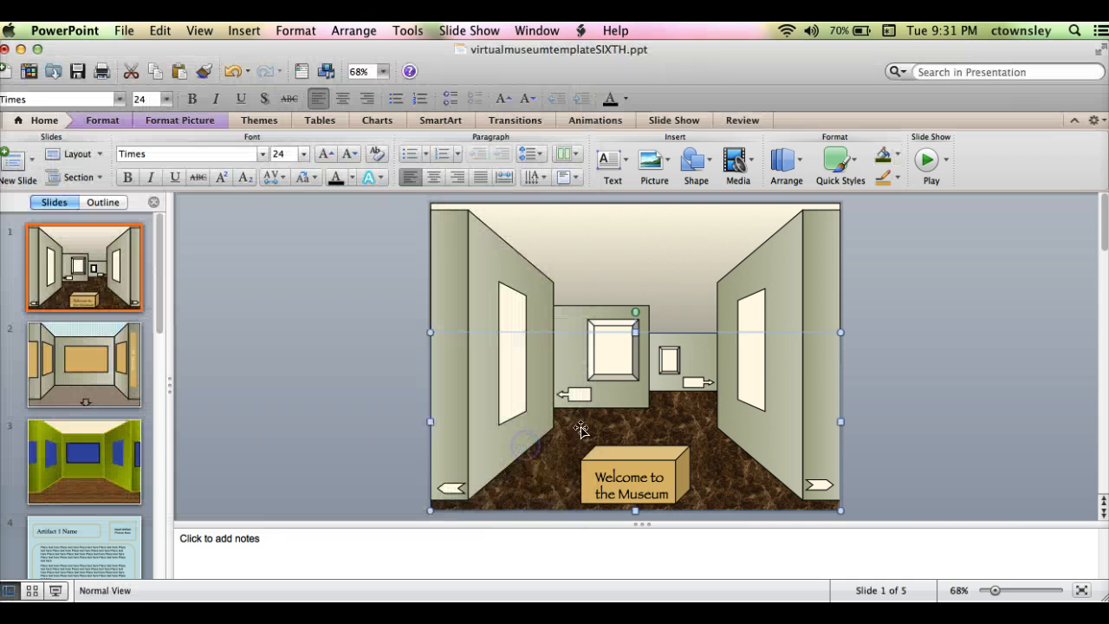
- Fill the ceiling shape with the Papyrus texture
{"action": "left_click", "coordinate": [648, 256]}
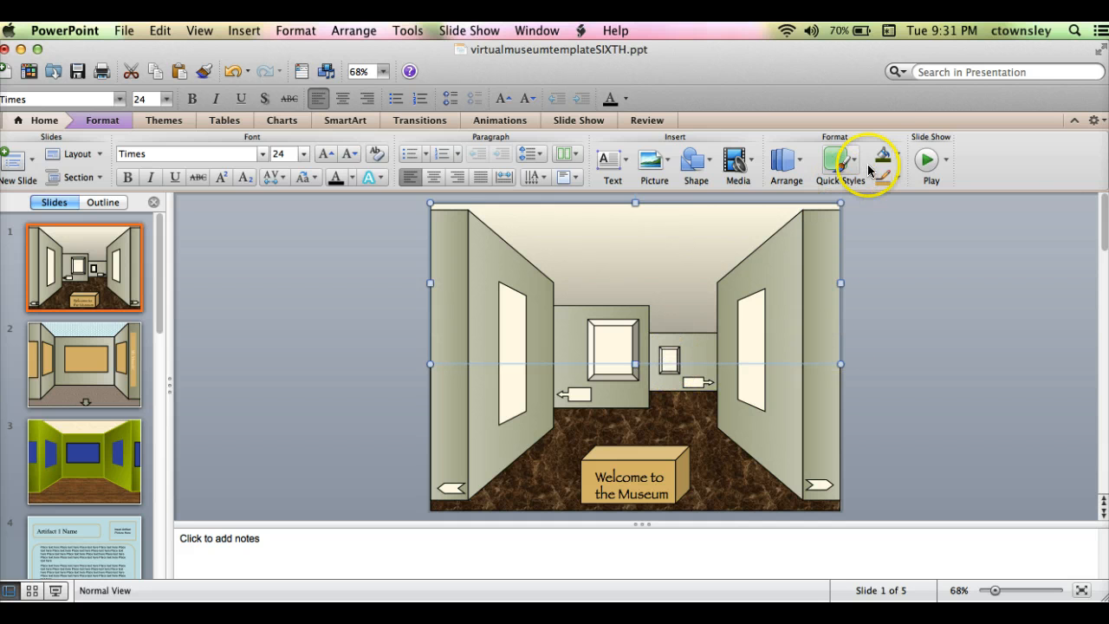
{"action": "left_click", "coordinate": [900, 156]}
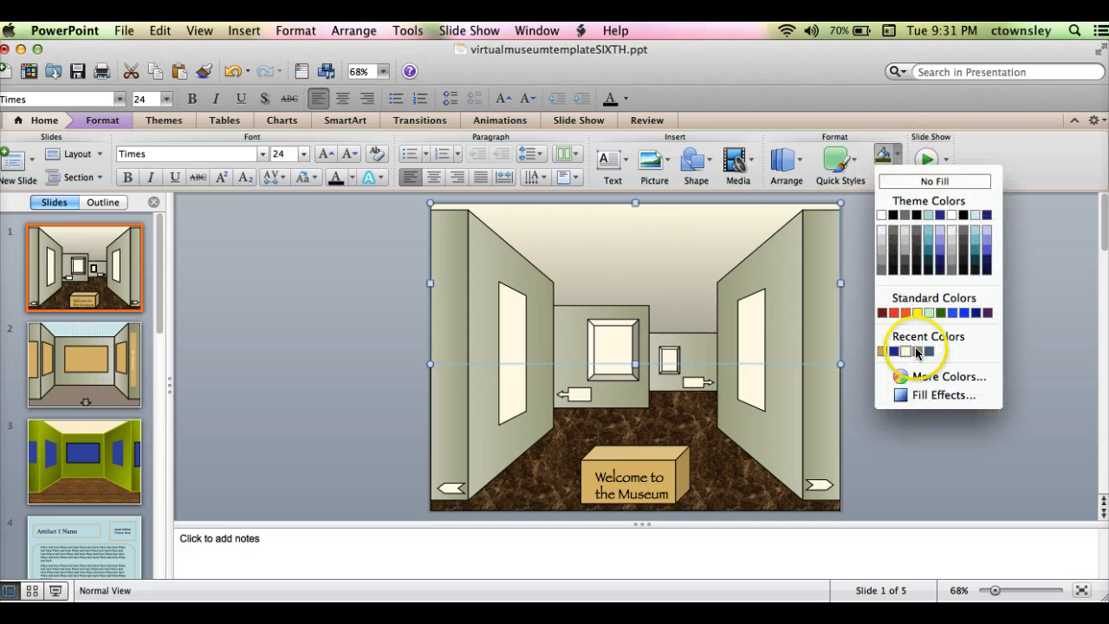
{"action": "left_click", "coordinate": [917, 396]}
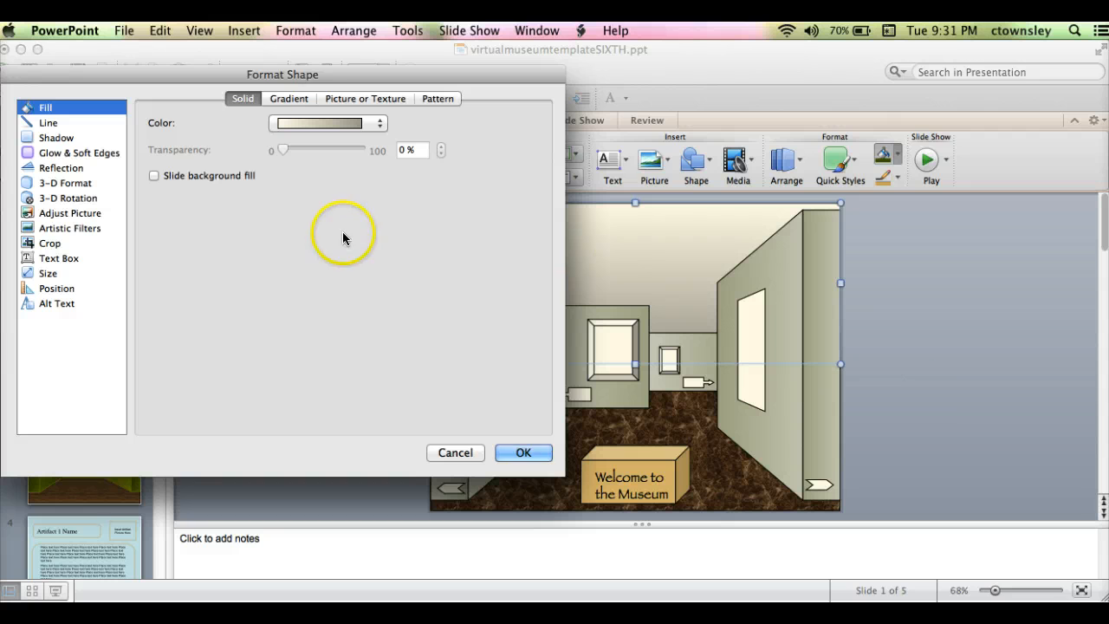
{"action": "left_click", "coordinate": [248, 101]}
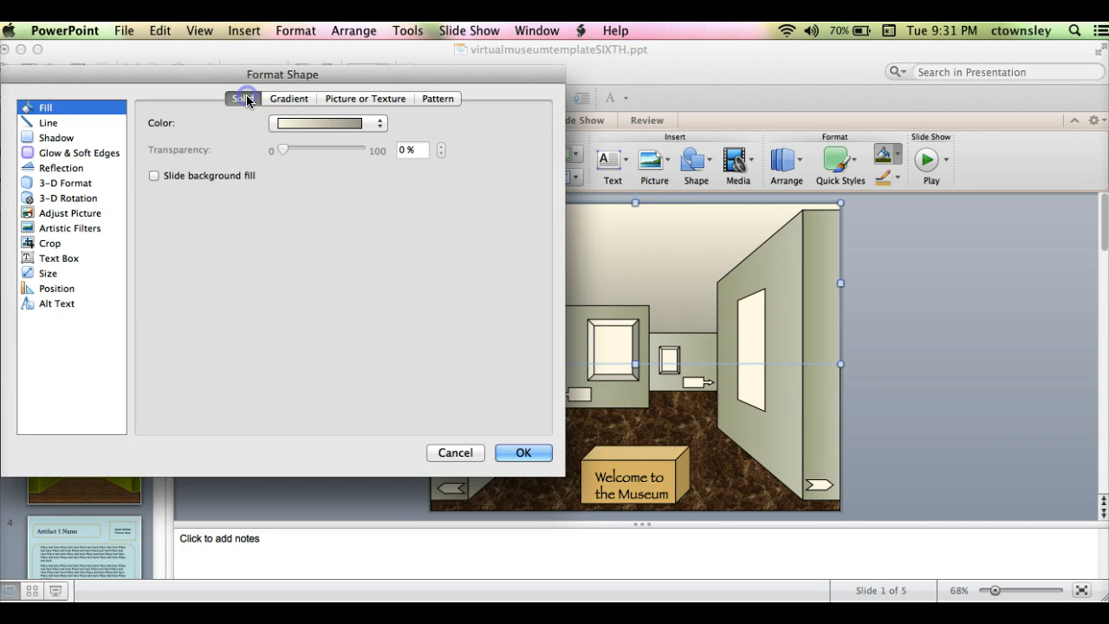
{"action": "left_click", "coordinate": [379, 124]}
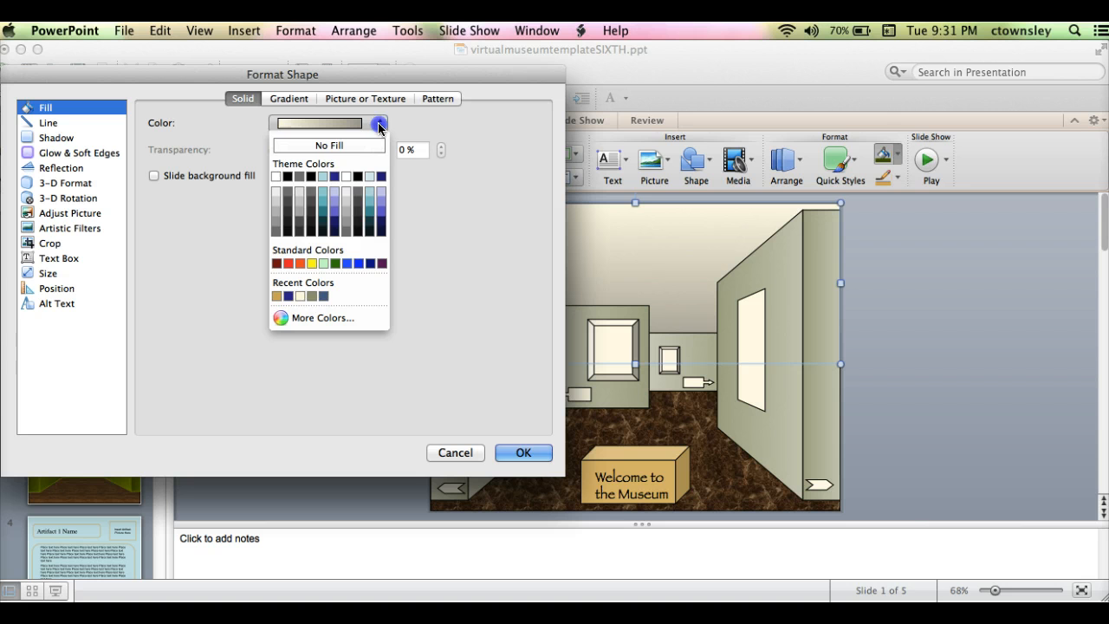
{"action": "left_click", "coordinate": [287, 99]}
{"action": "left_click", "coordinate": [288, 99]}
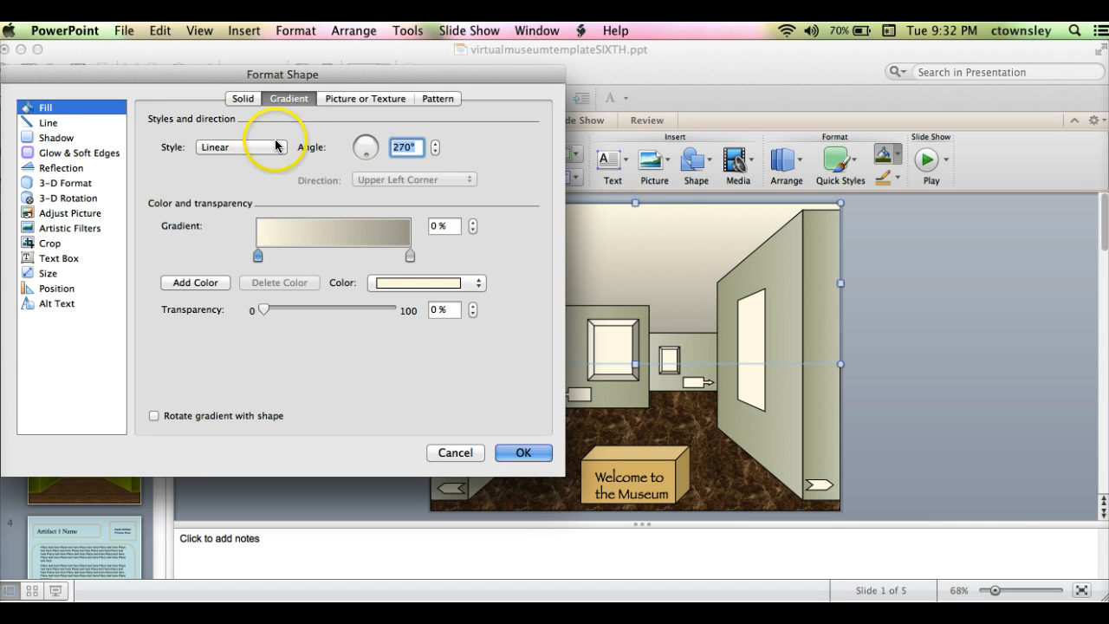
{"action": "left_click", "coordinate": [356, 101]}
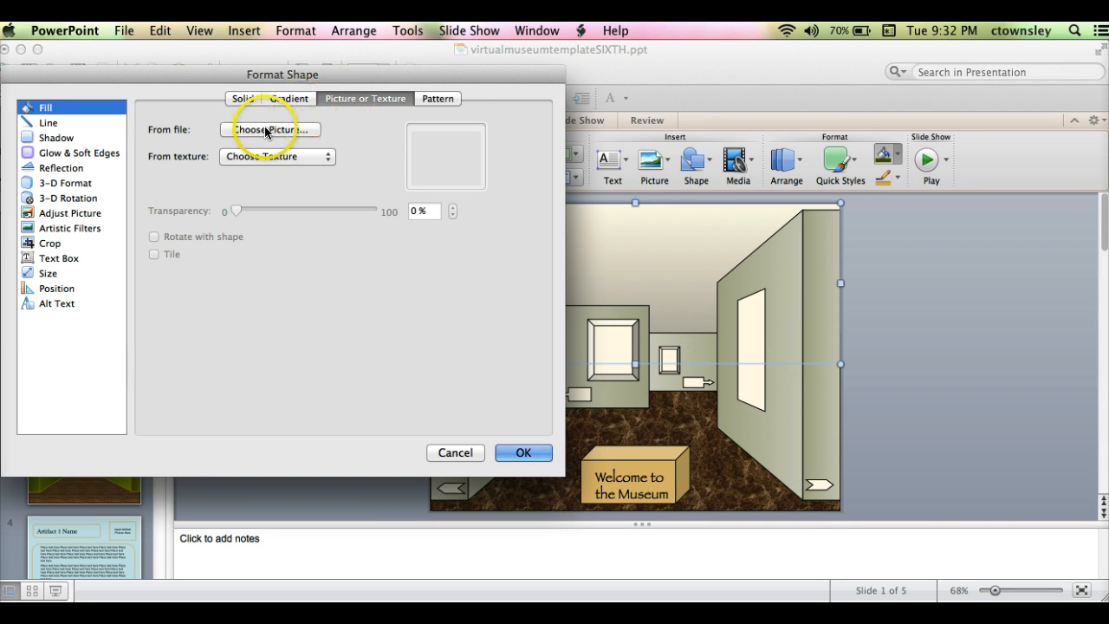
{"action": "left_click", "coordinate": [329, 155]}
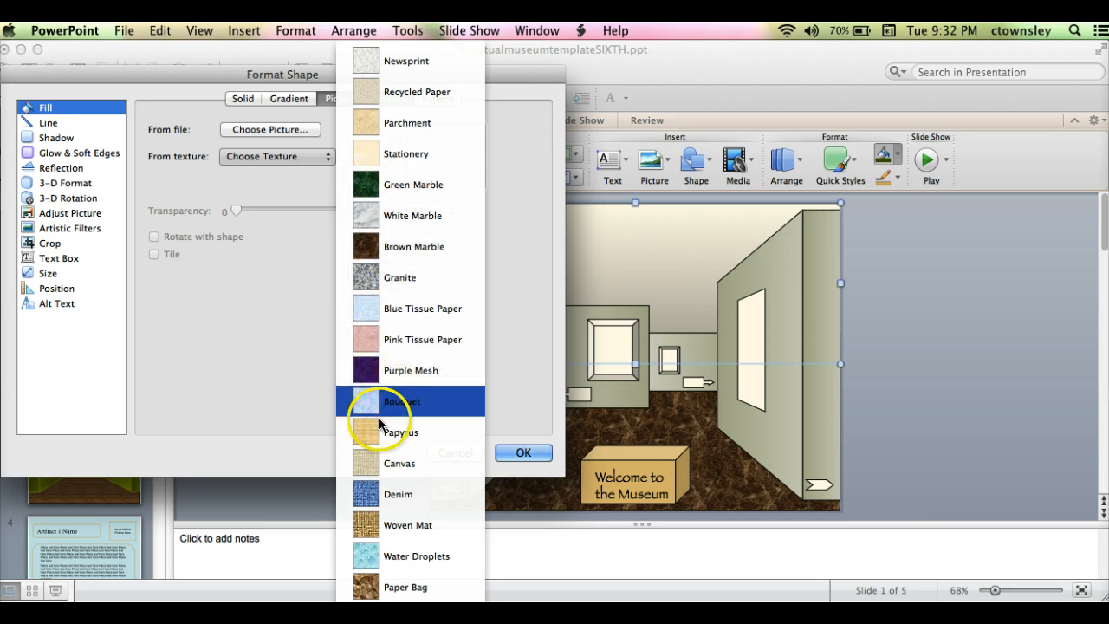
{"action": "left_click", "coordinate": [371, 430]}
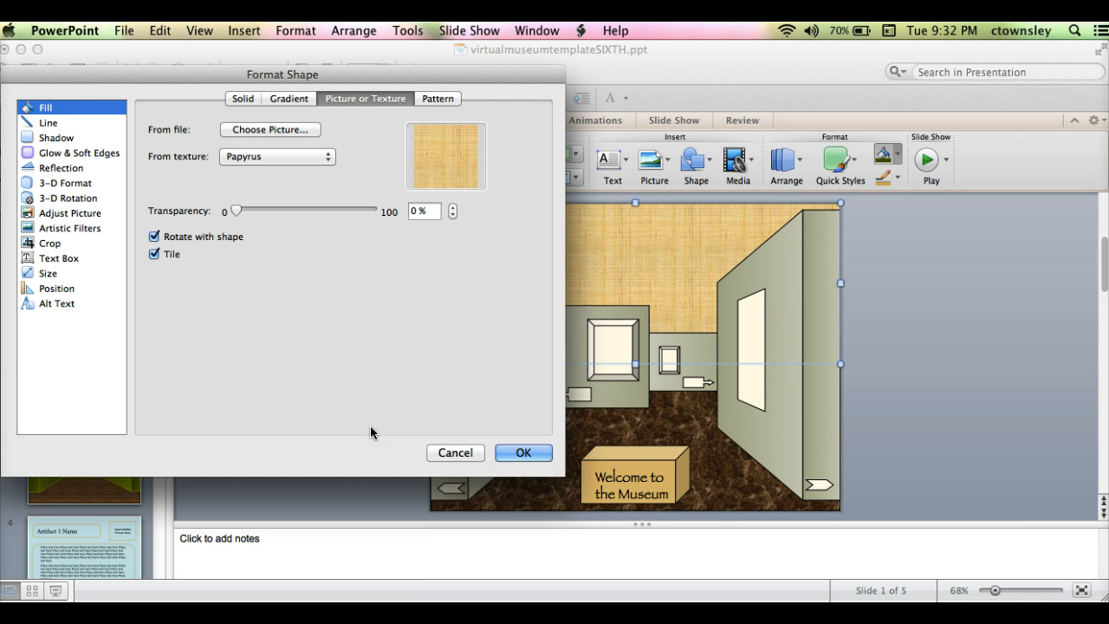
{"action": "left_click", "coordinate": [525, 452]}
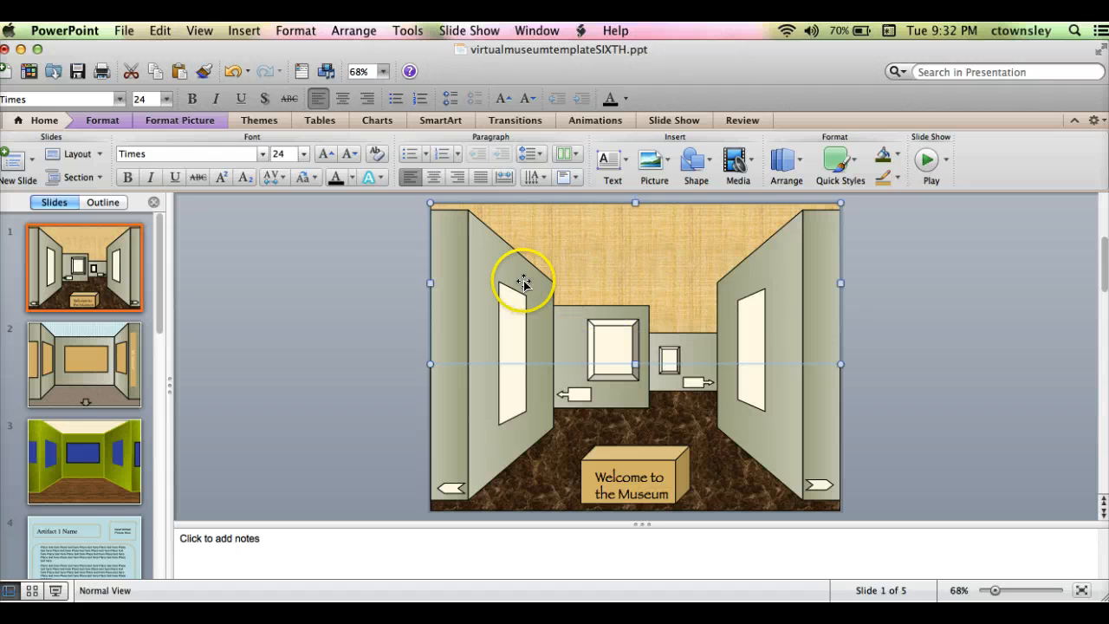
- Fill the right-hand side wall of the museum room with the standard solid red
{"action": "left_click", "coordinate": [501, 271]}
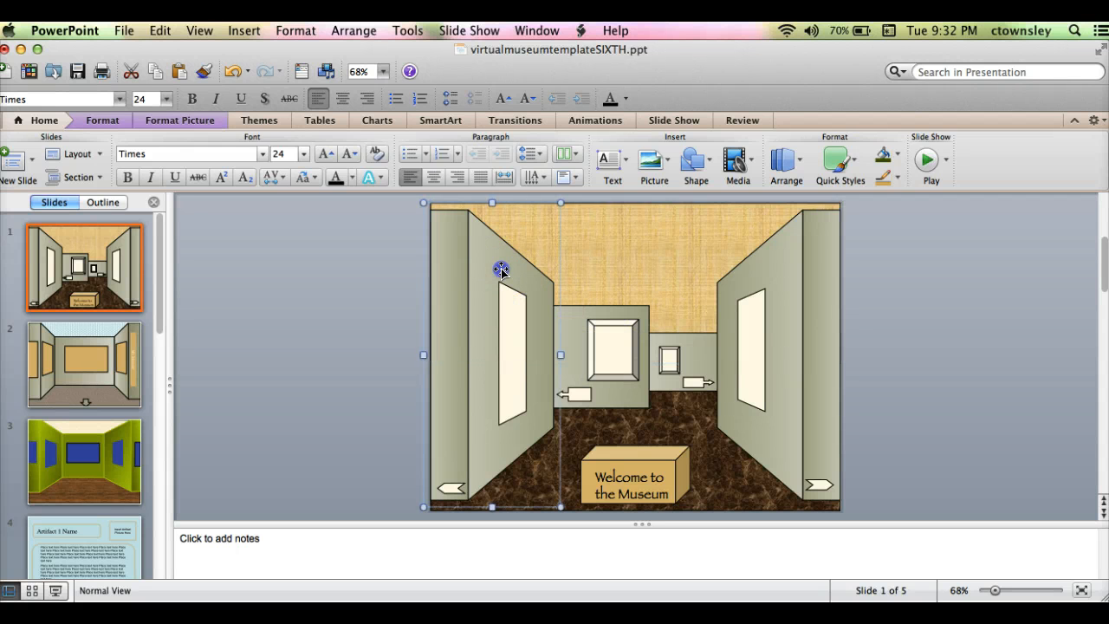
{"action": "left_click", "coordinate": [766, 272]}
{"action": "left_click", "coordinate": [767, 272]}
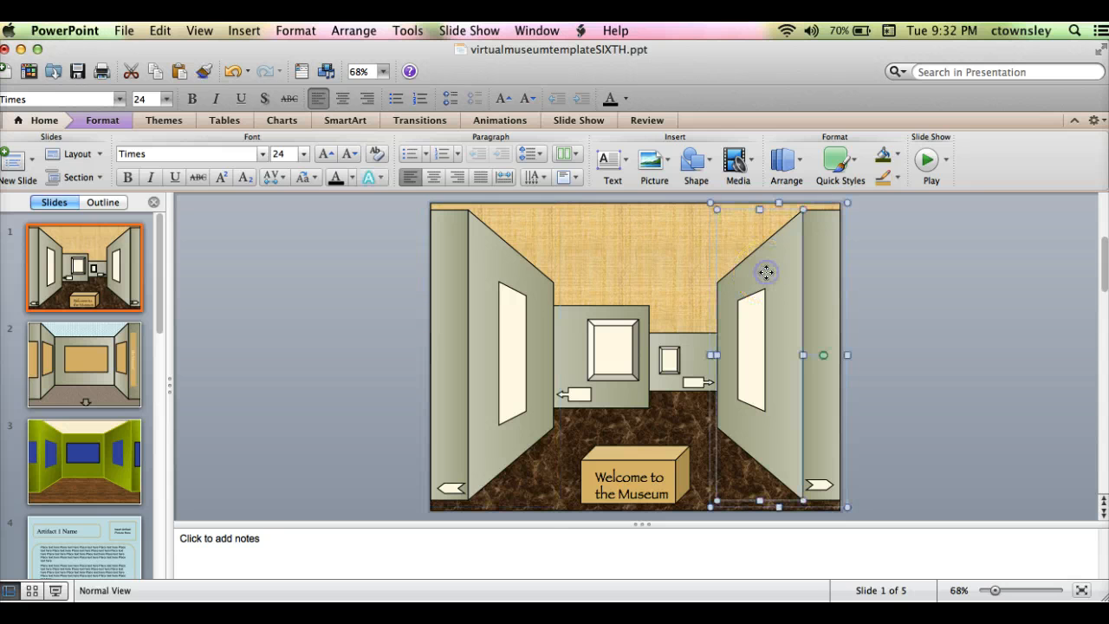
{"action": "left_click", "coordinate": [899, 161]}
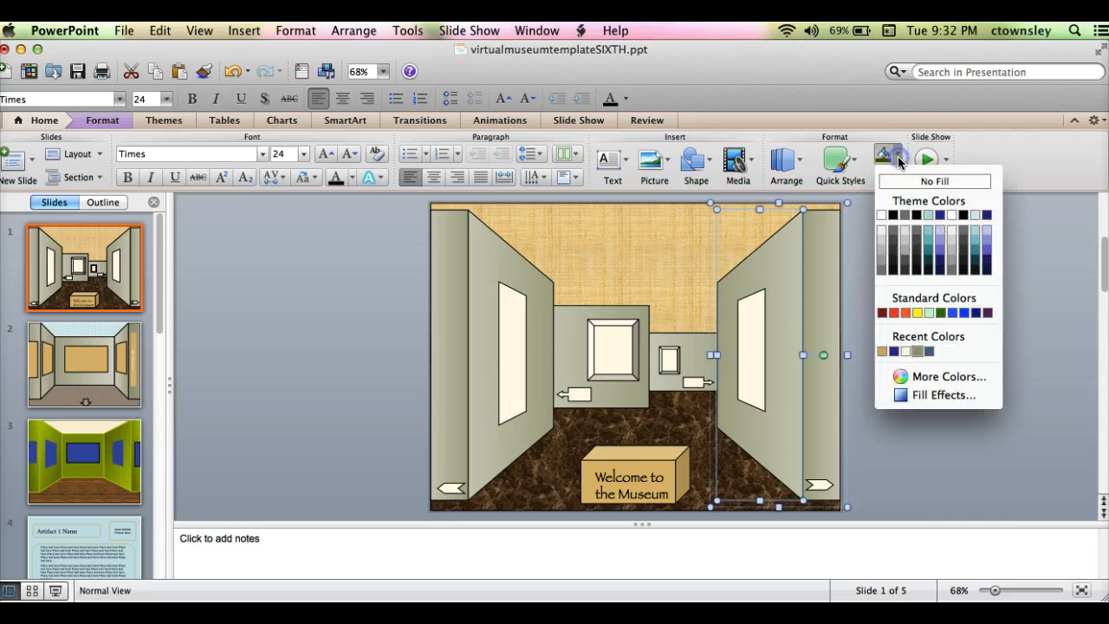
{"action": "left_click", "coordinate": [894, 313]}
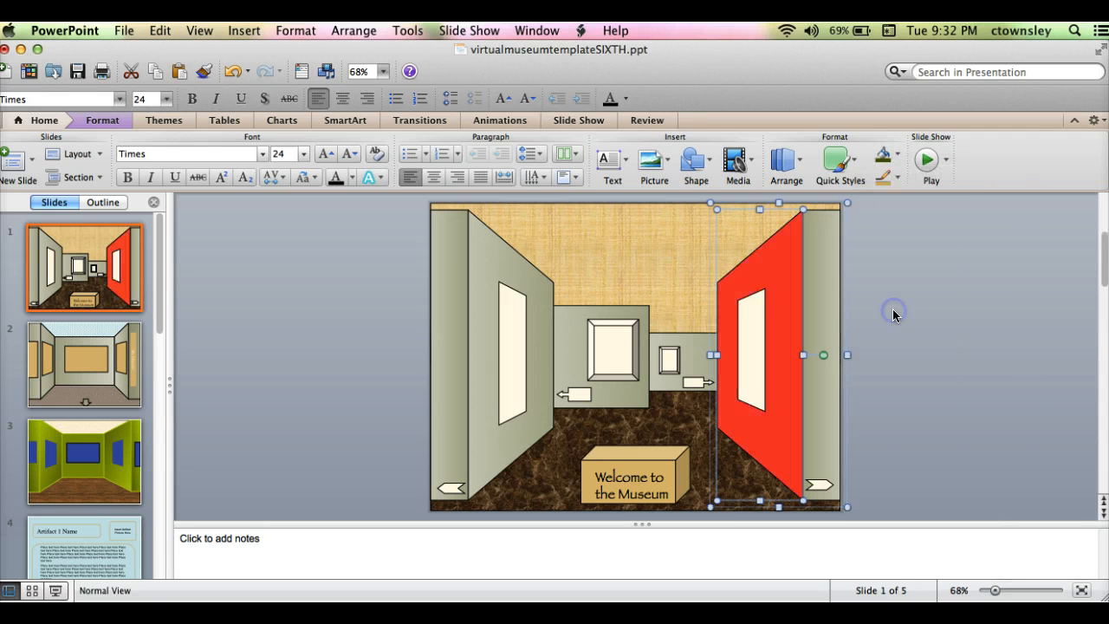
- Change the red wall's fill to a linear gradient with a 270° angle
{"action": "left_click", "coordinate": [899, 161]}
{"action": "left_click", "coordinate": [926, 394]}
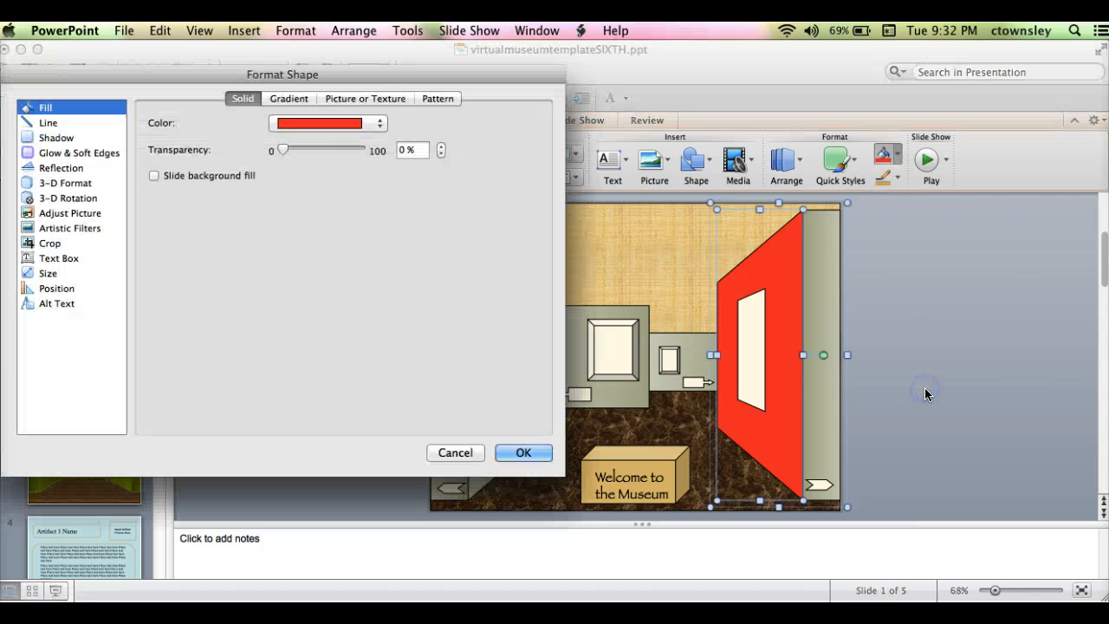
{"action": "left_click", "coordinate": [289, 100]}
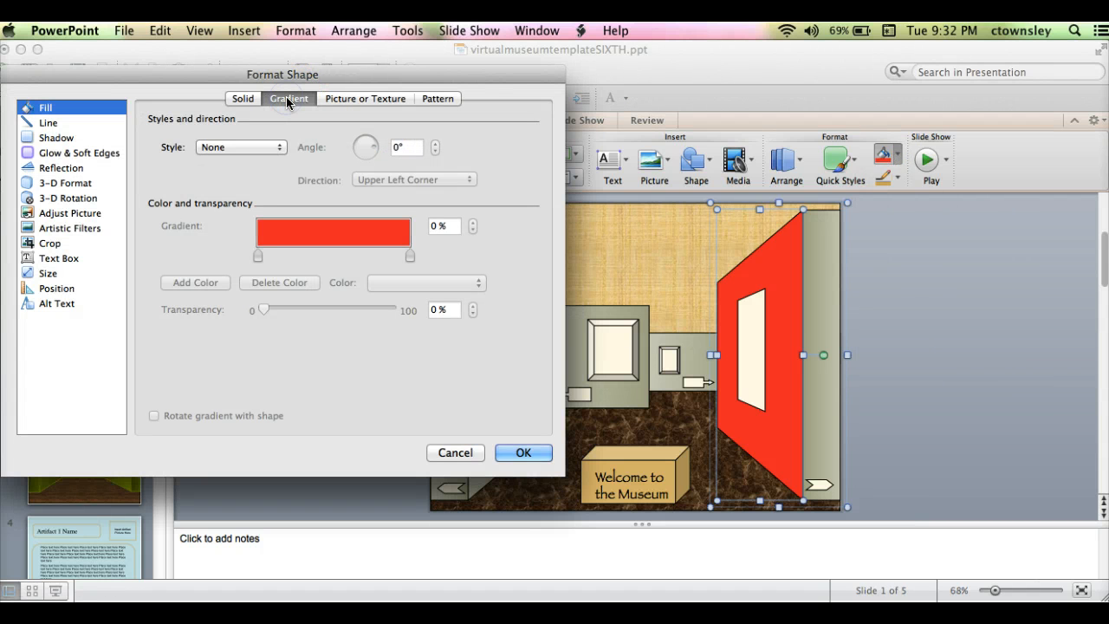
{"action": "left_click", "coordinate": [278, 147]}
{"action": "left_click", "coordinate": [267, 161]}
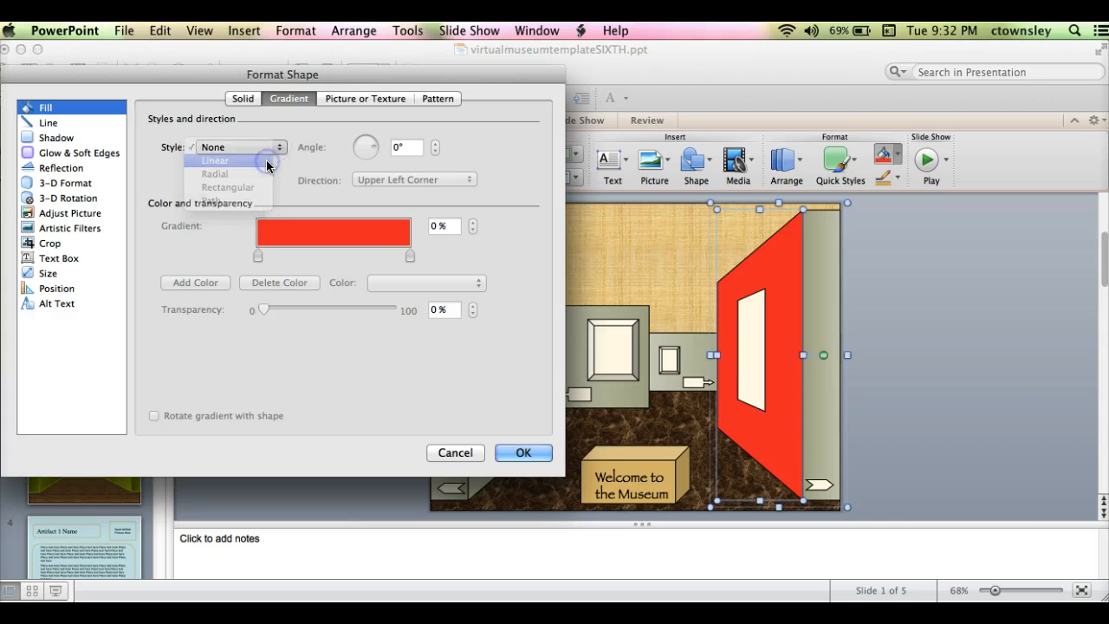
{"action": "left_click", "coordinate": [368, 151]}
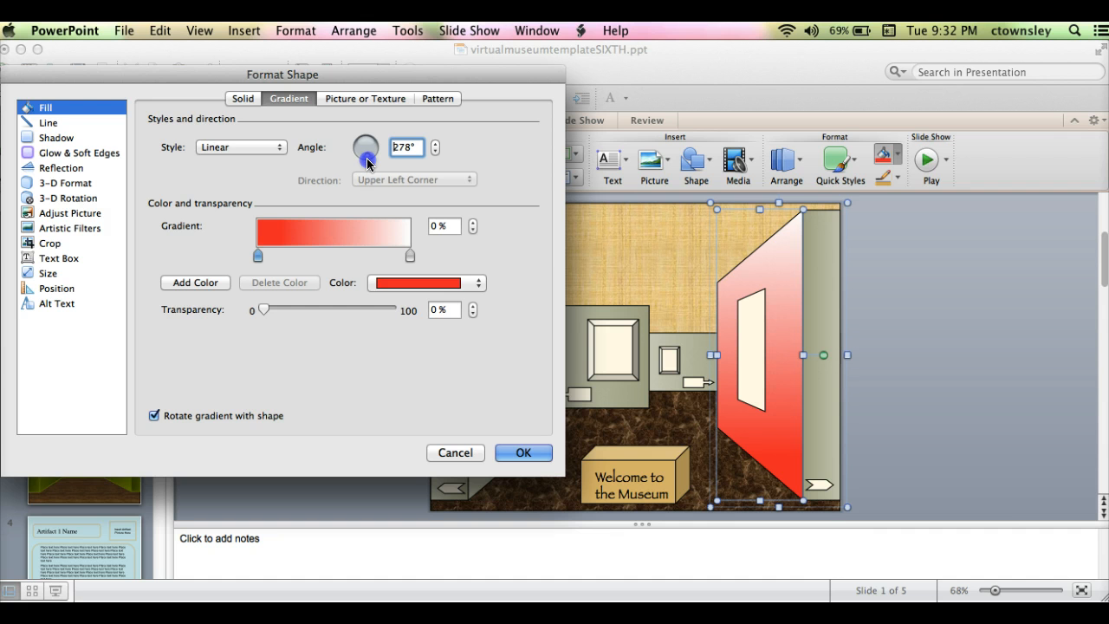
{"action": "left_click_drag", "start_coordinate": [374, 158], "coordinate": [365, 160]}
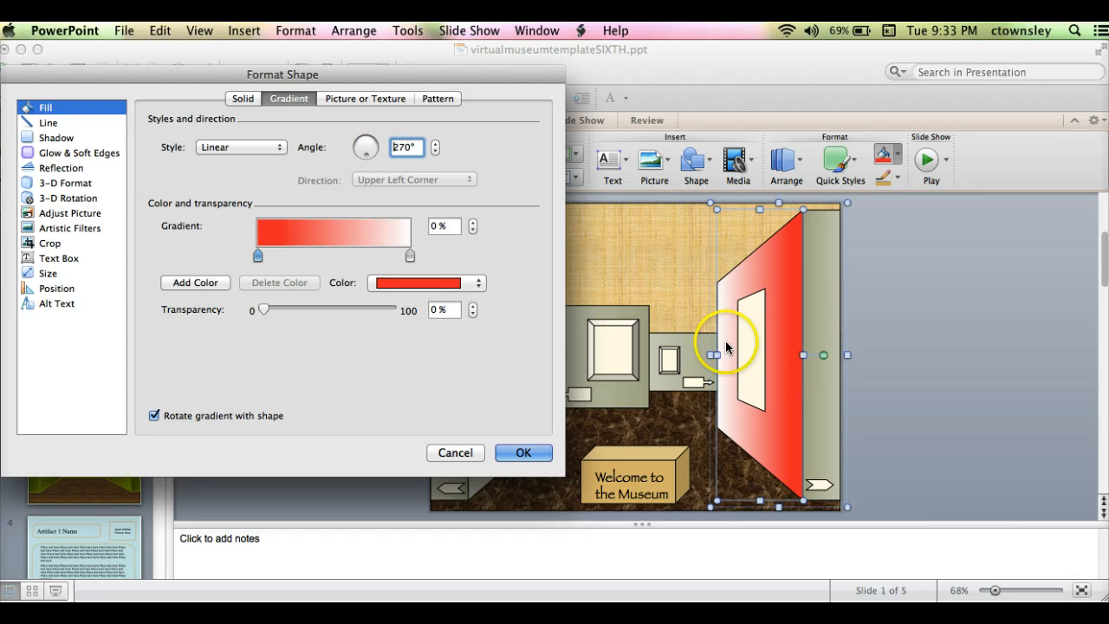
- Set the red gradient stop to the 82% position and apply the gradient to the wall
{"action": "mouse_move", "coordinate": [404, 254]}
{"action": "left_mouse_down"}
{"action": "mouse_move", "coordinate": [390, 255]}
{"action": "mouse_move", "coordinate": [410, 256]}
{"action": "left_mouse_up"}
{"action": "left_click_drag", "start_coordinate": [259, 253], "coordinate": [383, 249]}
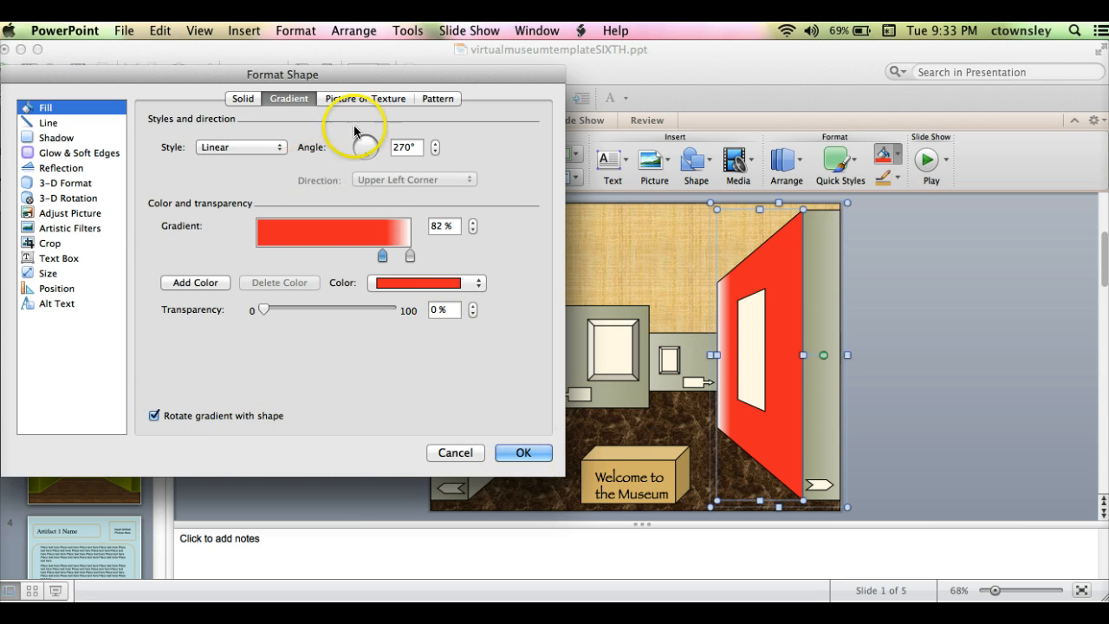
{"action": "left_click", "coordinate": [527, 453]}
- Fill the narrow end wall beside the red wall with the Narrow horizontal pattern
{"action": "left_click", "coordinate": [820, 321]}
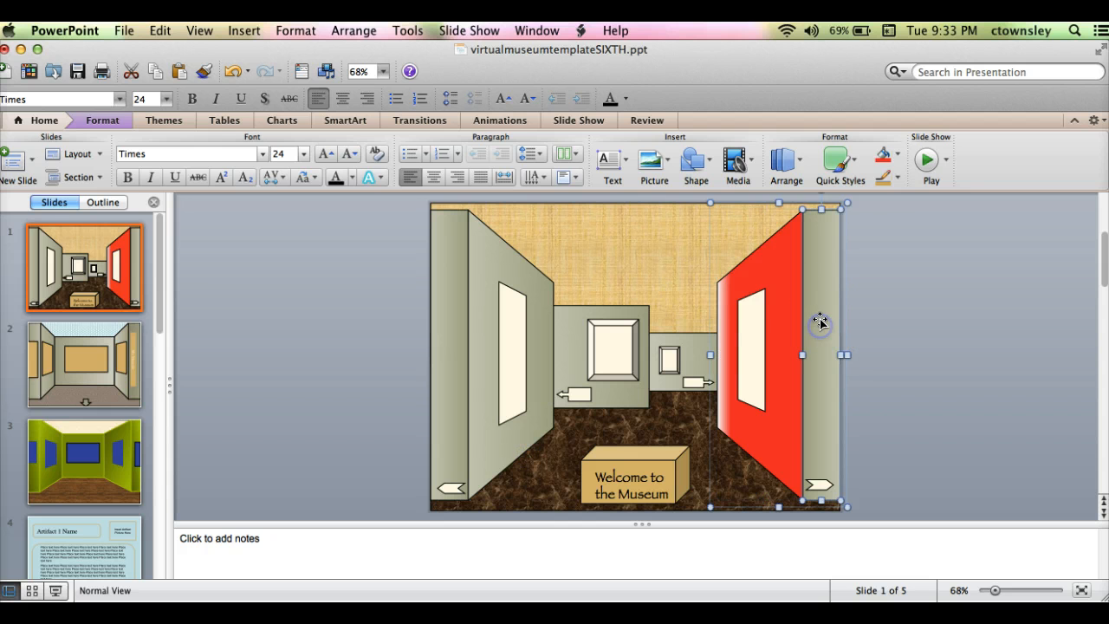
{"action": "left_click", "coordinate": [898, 156]}
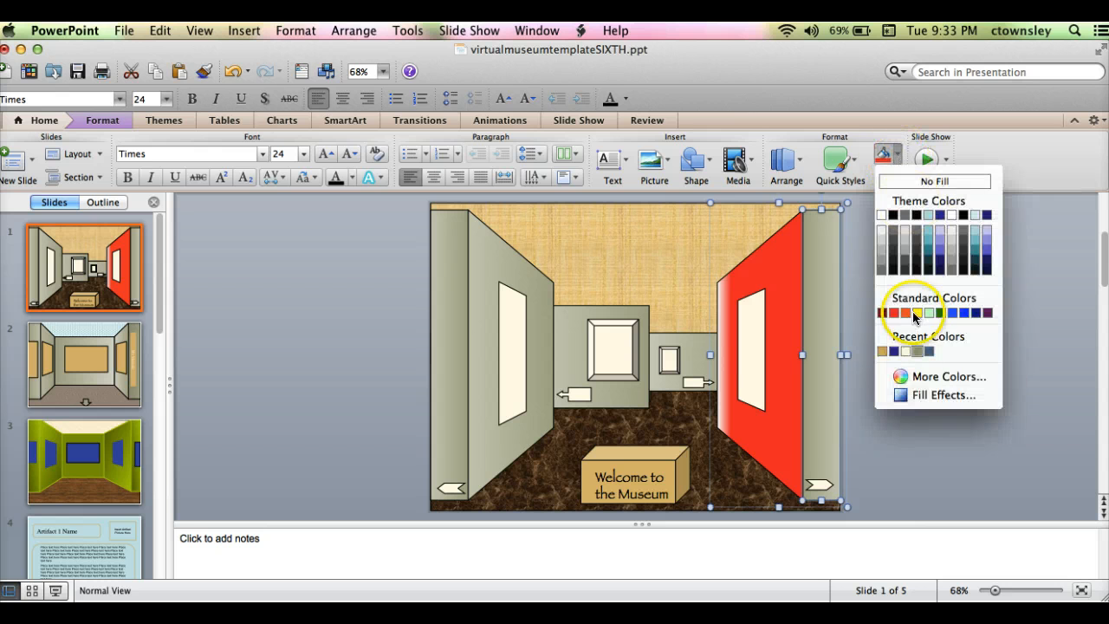
{"action": "left_click", "coordinate": [923, 395]}
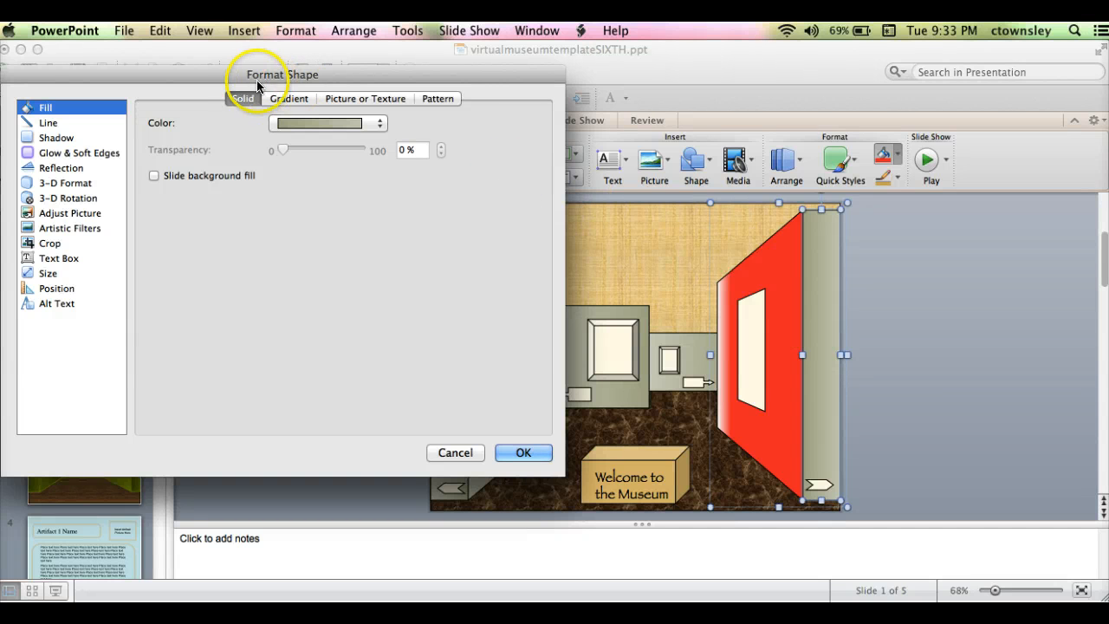
{"action": "left_click", "coordinate": [291, 98]}
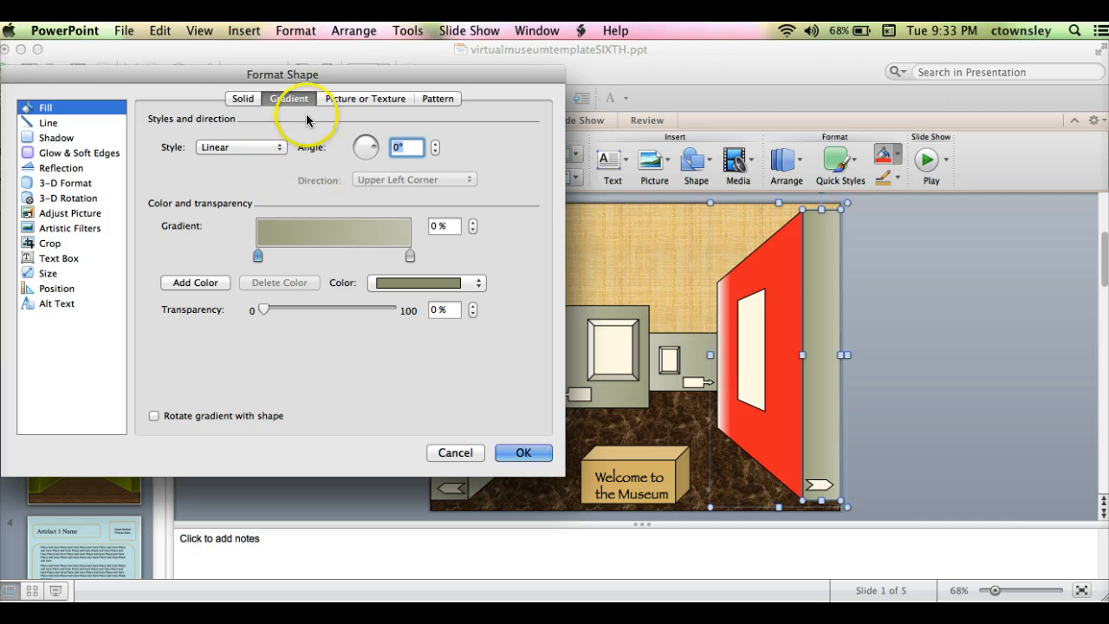
{"action": "left_click", "coordinate": [351, 97]}
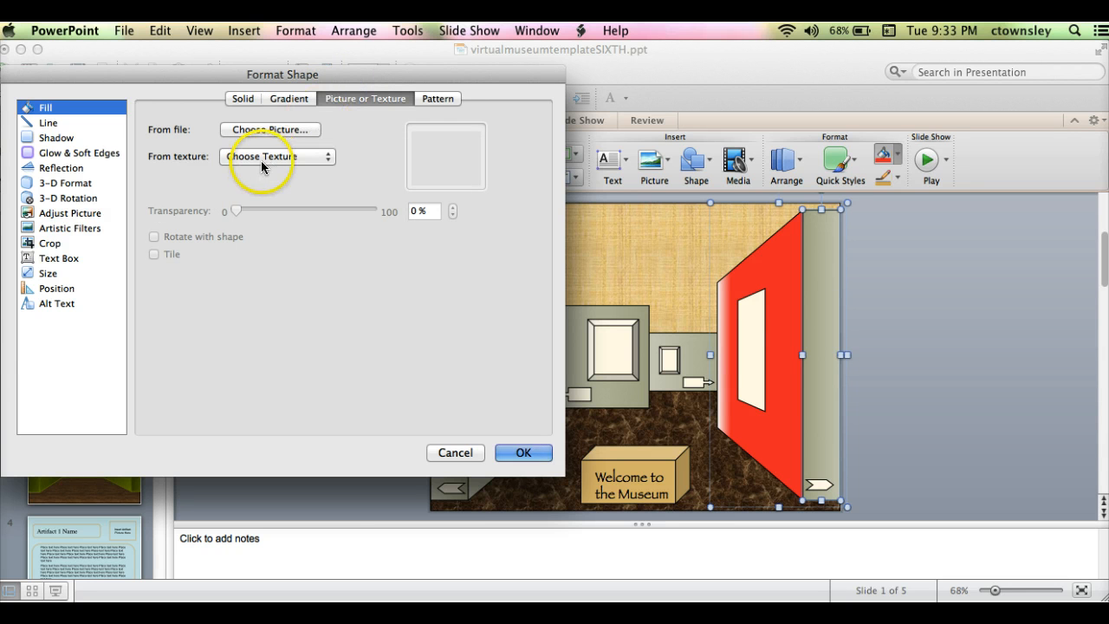
{"action": "left_click", "coordinate": [327, 157]}
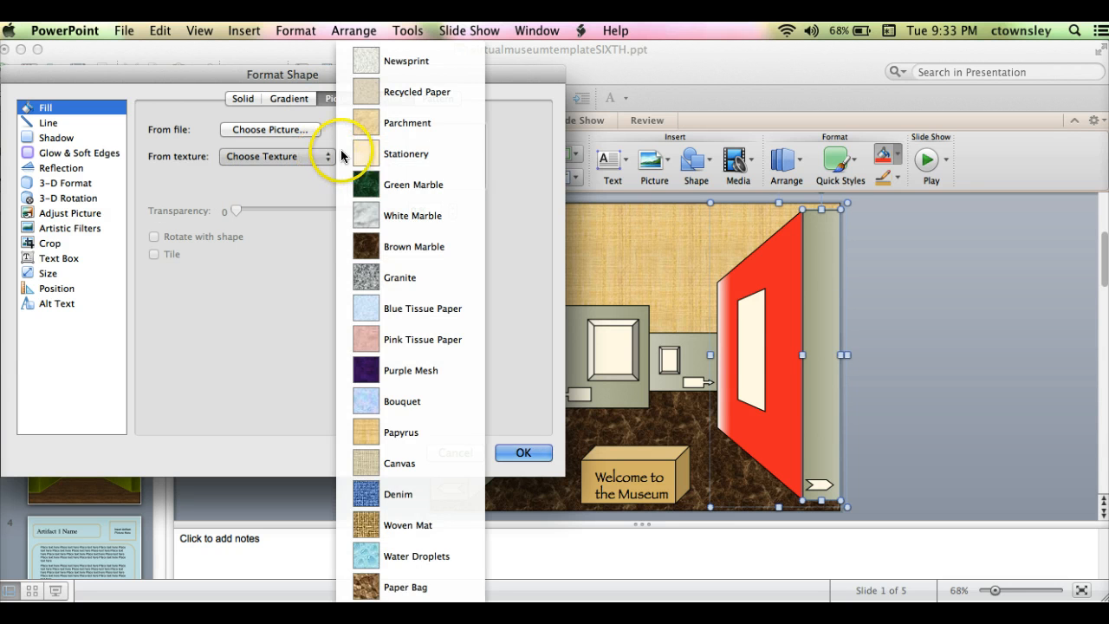
{"action": "left_click", "coordinate": [309, 189]}
{"action": "left_click", "coordinate": [438, 98]}
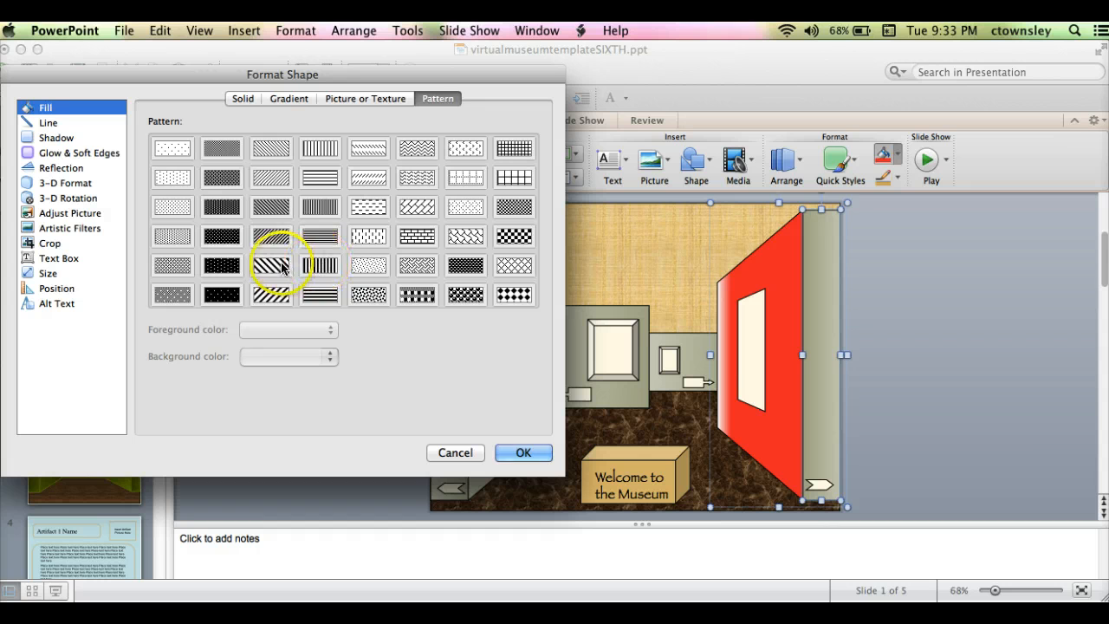
{"action": "left_click", "coordinate": [320, 236]}
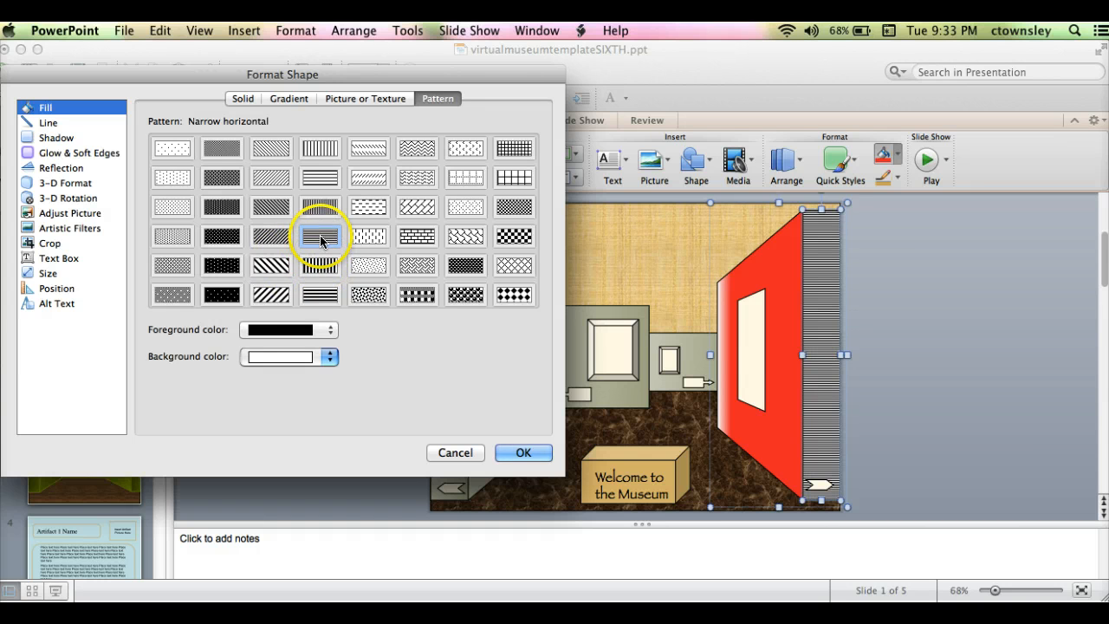
- Set the end wall pattern's foreground color to standard orange and its background color to dark gray
{"action": "left_click", "coordinate": [329, 331]}
{"action": "left_click", "coordinate": [272, 445]}
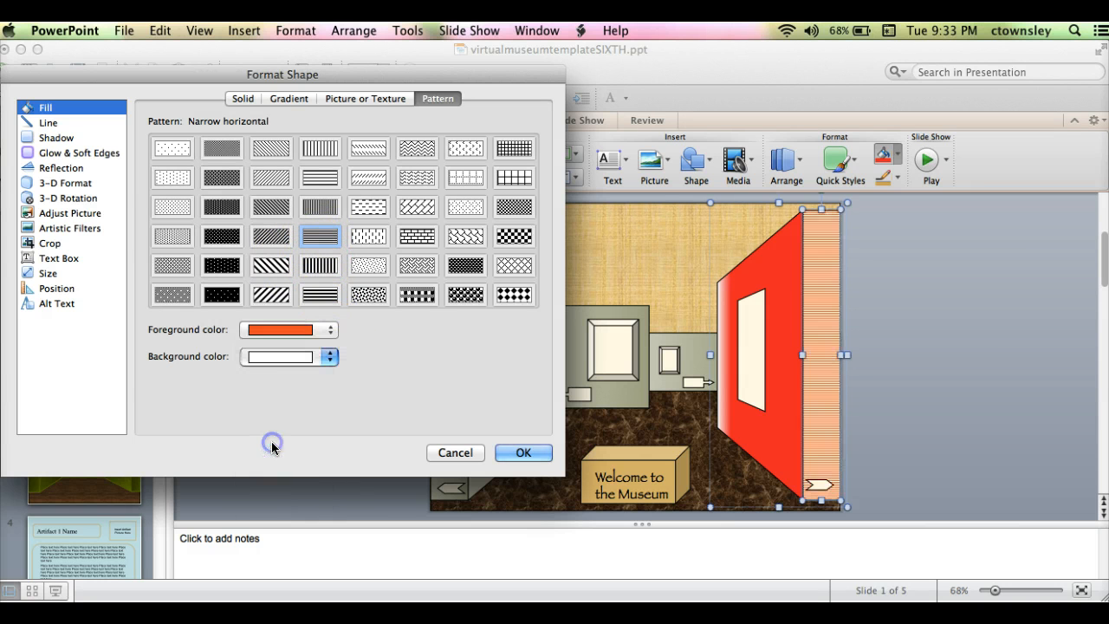
{"action": "left_click", "coordinate": [331, 356]}
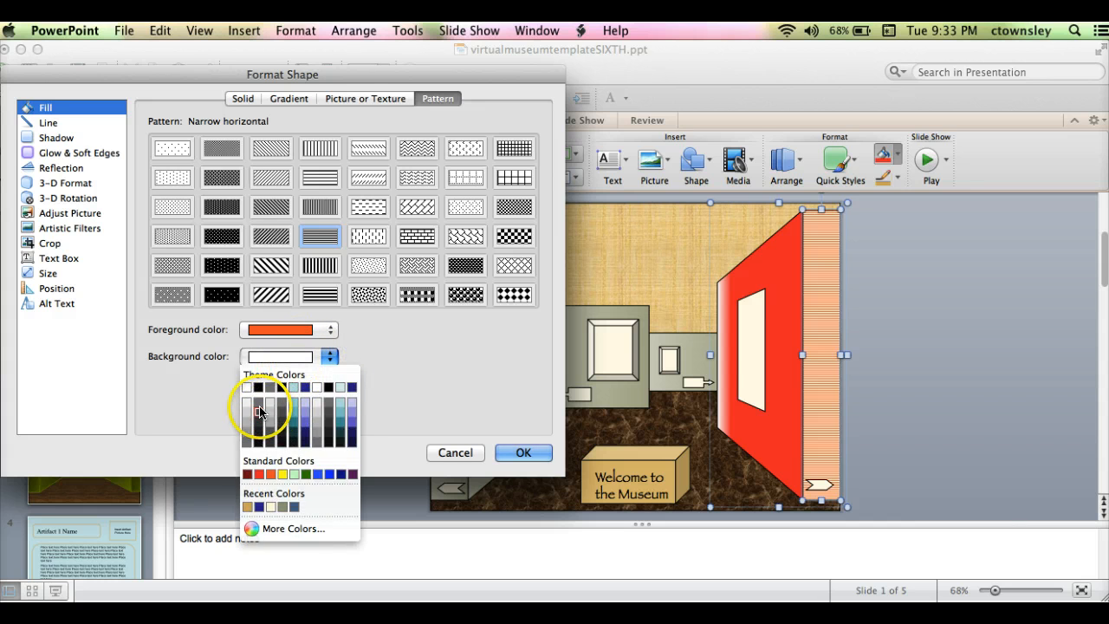
{"action": "left_click", "coordinate": [260, 413]}
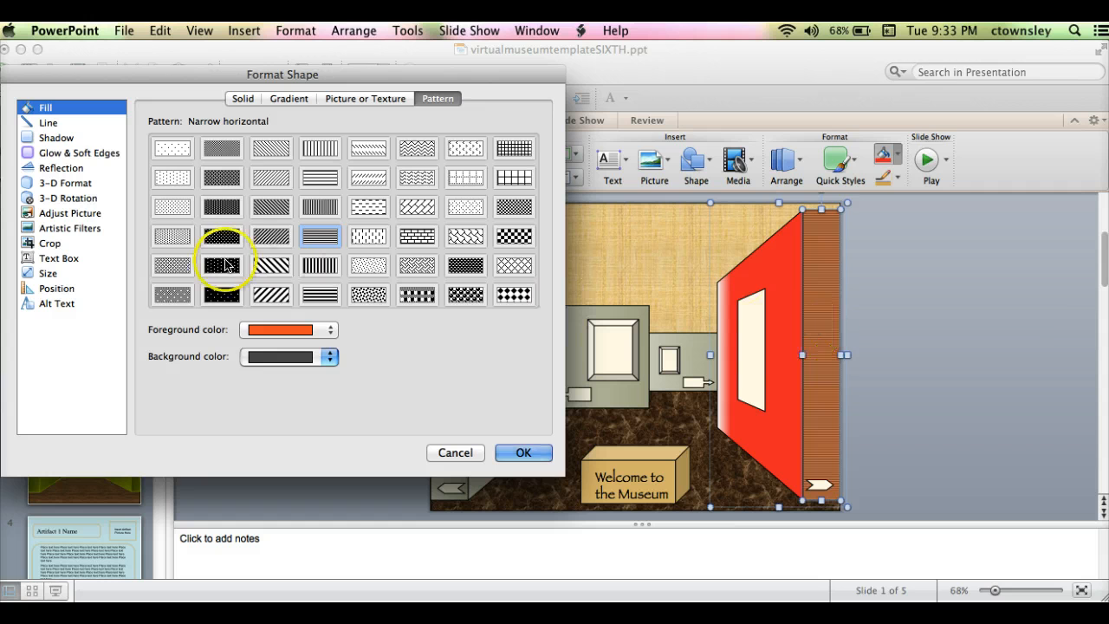
- Try diagonal patterns on the narrow end wall, then choose the Plaid pattern and apply it
{"action": "left_click", "coordinate": [265, 236]}
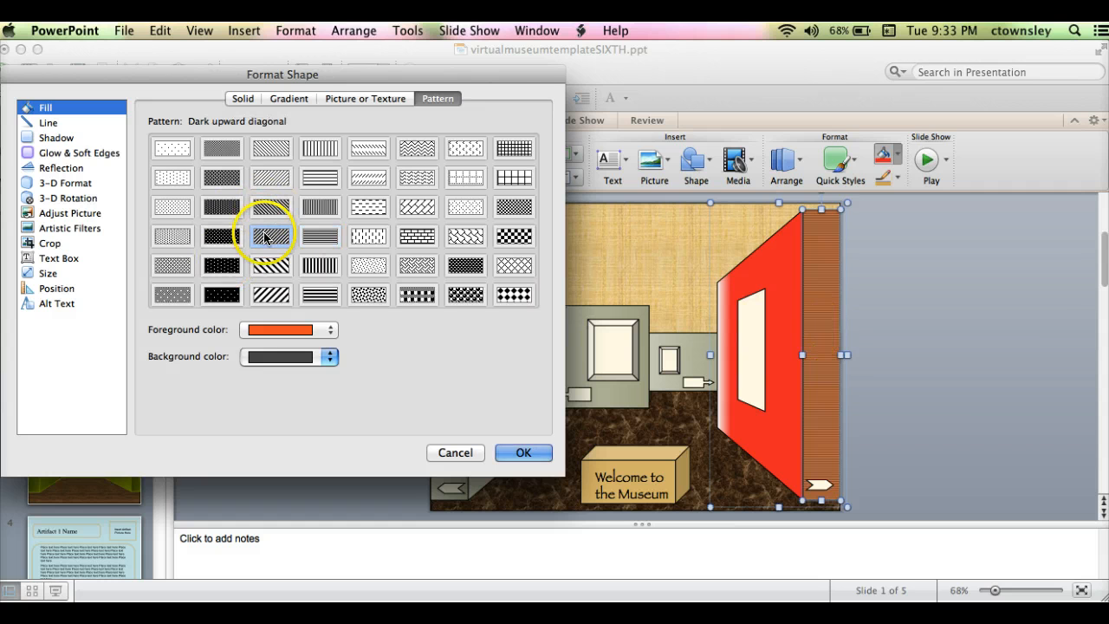
{"action": "left_click", "coordinate": [269, 177]}
{"action": "left_click", "coordinate": [420, 298]}
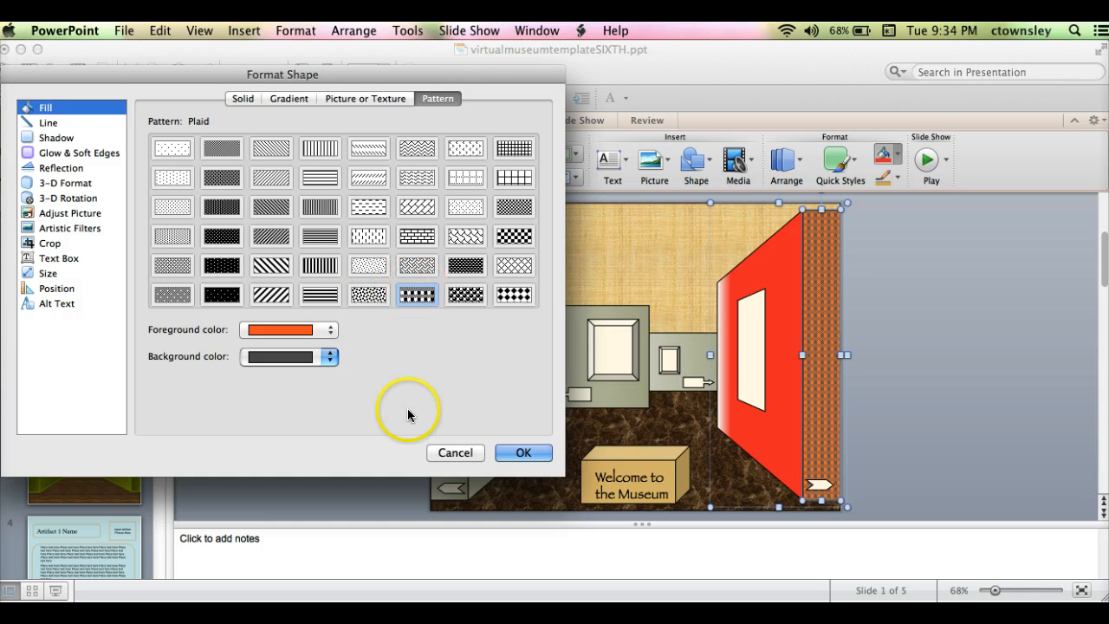
{"action": "left_click", "coordinate": [524, 452]}
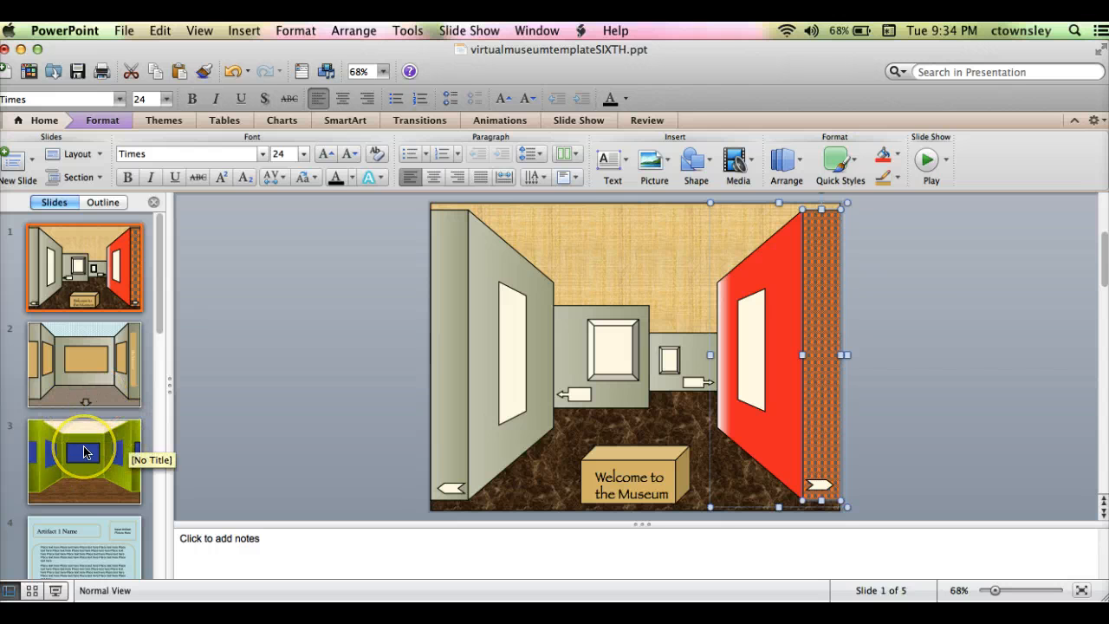
- Look through the remaining slide thumbnails down to the slide of extra museum frames and objects
{"action": "scroll", "coordinate": [87, 451], "scroll_direction": "down", "scroll_amount": 3}
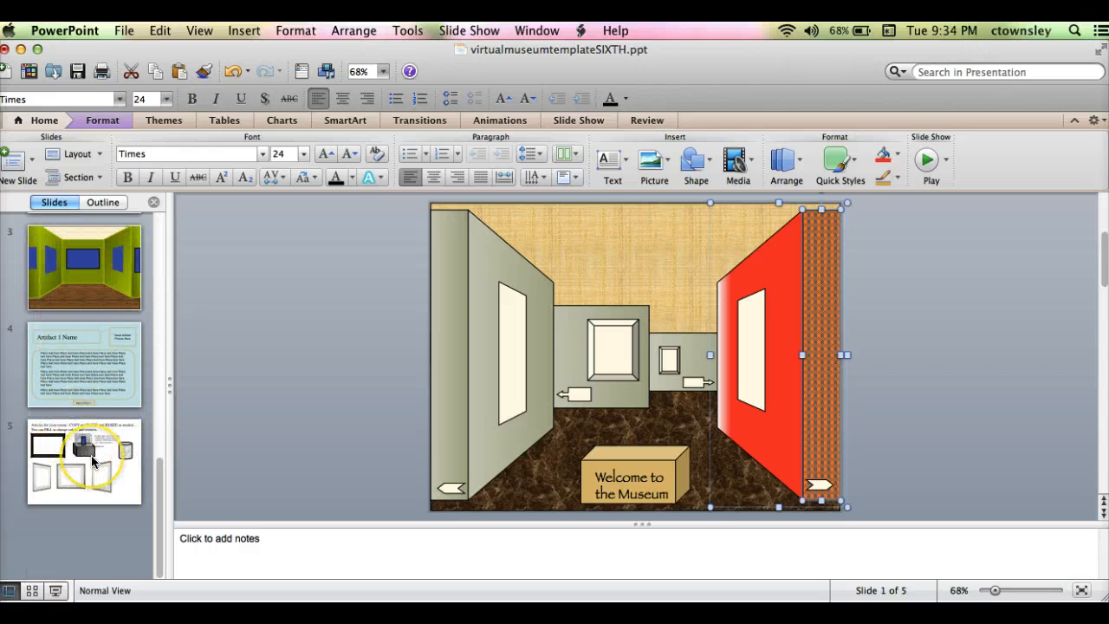